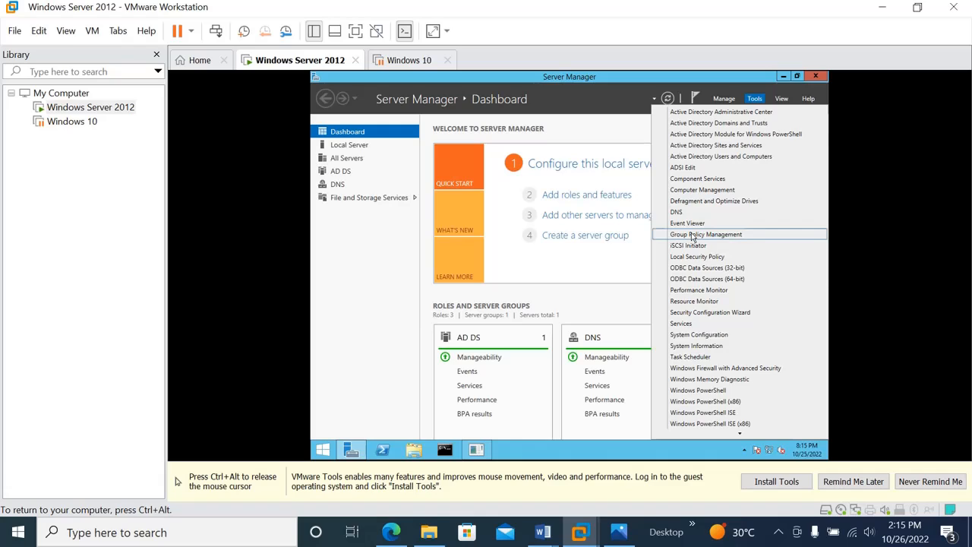
Step: Launch Group Policy Management from Tools and expand the Forest: ictlab.com node
{"action": "left_click", "coordinate": [691, 234]}
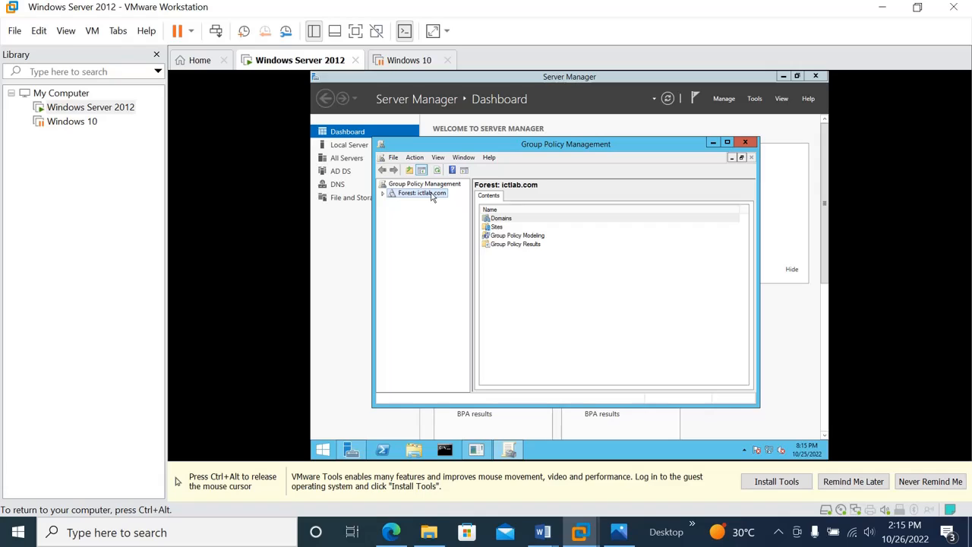
{"action": "left_click", "coordinate": [384, 194]}
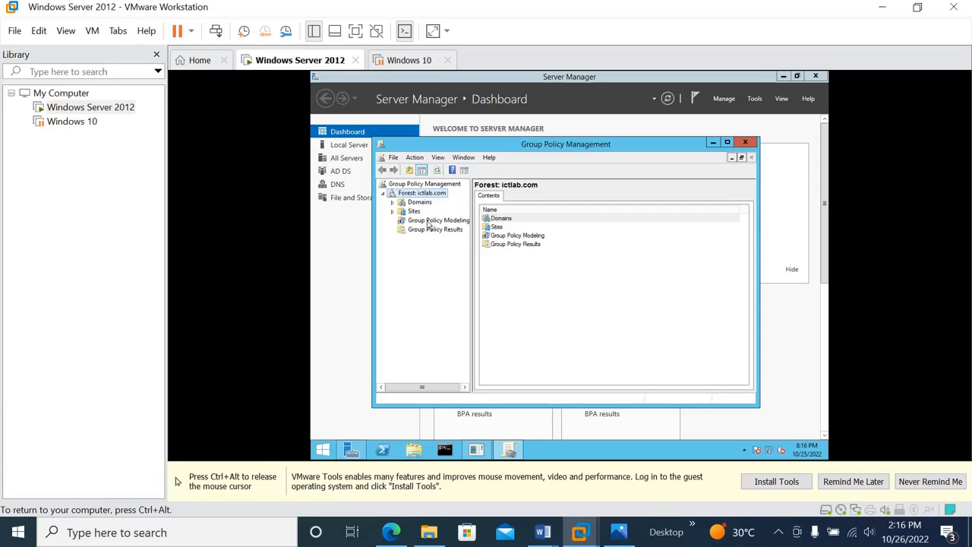
Step: Expand Domains and ictlab.com, then view the Default Domain Policy link's scope
{"action": "left_click", "coordinate": [392, 203]}
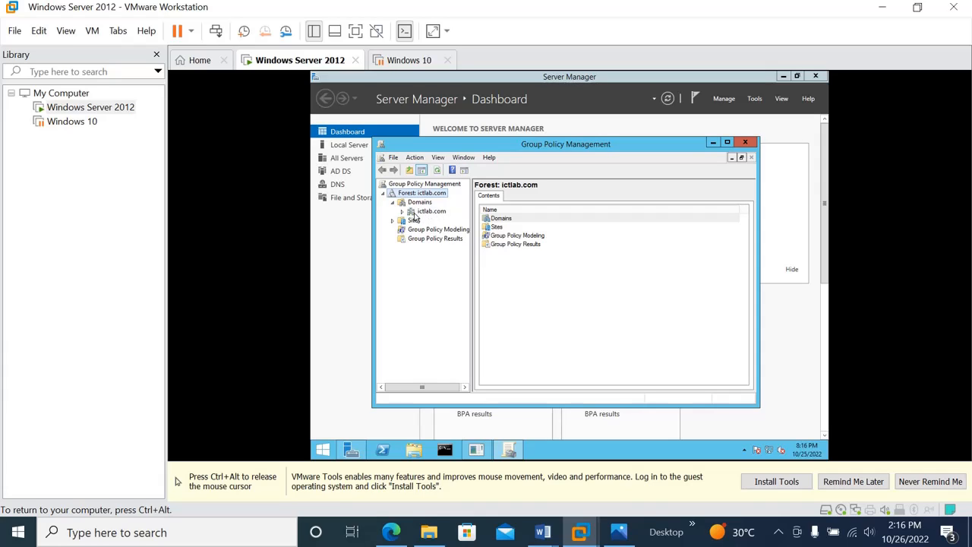
{"action": "left_click", "coordinate": [410, 212]}
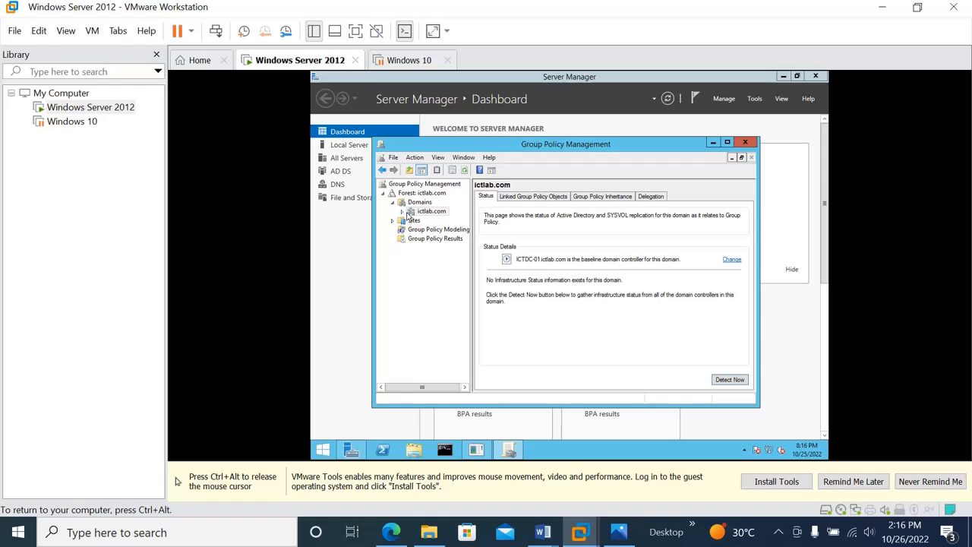
{"action": "left_click", "coordinate": [403, 212]}
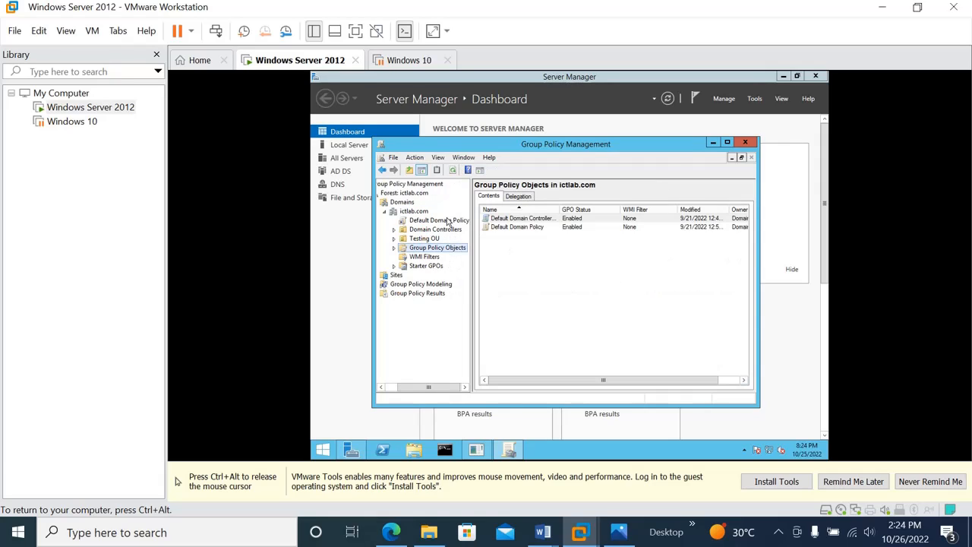
{"action": "left_click", "coordinate": [426, 222]}
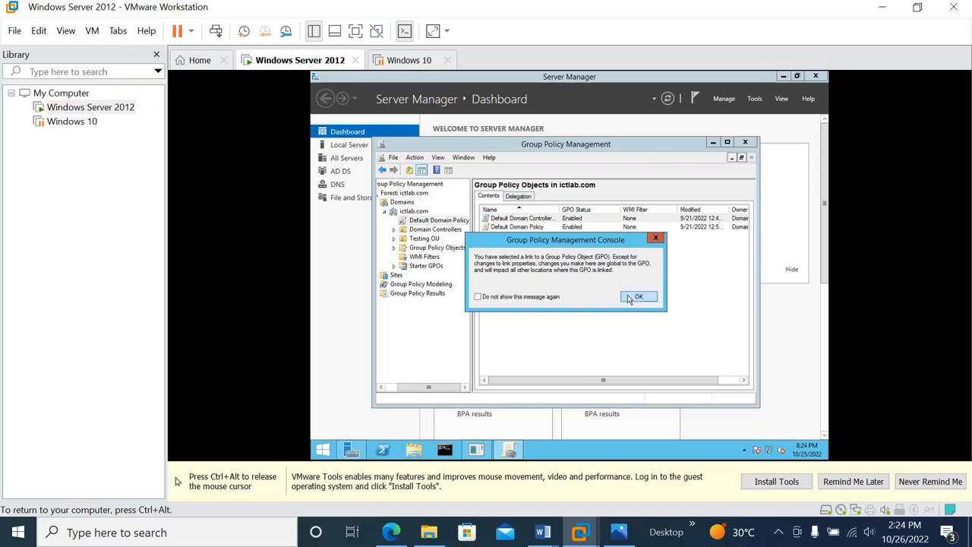
{"action": "left_click", "coordinate": [628, 297]}
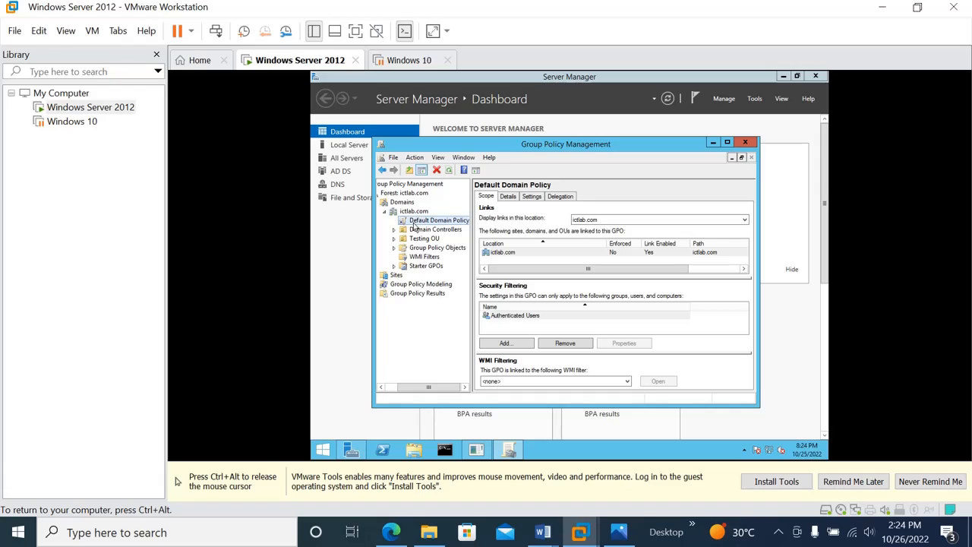
Step: Review the Default Domain Controllers Policy and Default Domain Policy scopes, ending on WMI Filters
{"action": "left_click", "coordinate": [394, 247]}
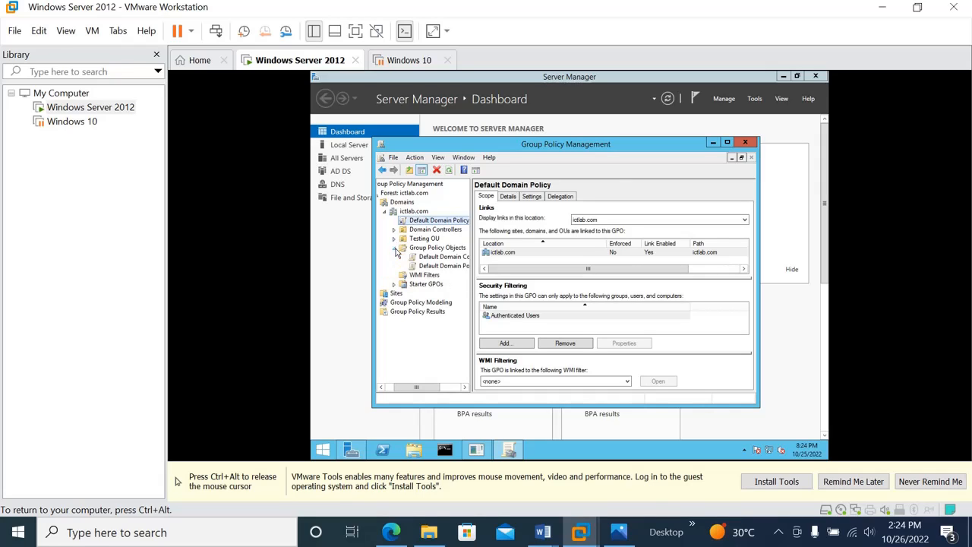
{"action": "left_click", "coordinate": [443, 258]}
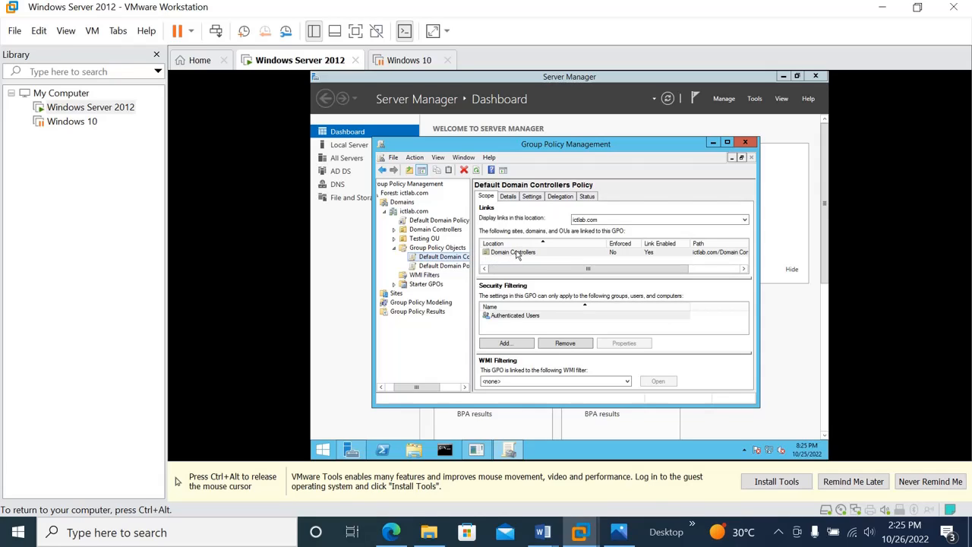
{"action": "left_click", "coordinate": [393, 232]}
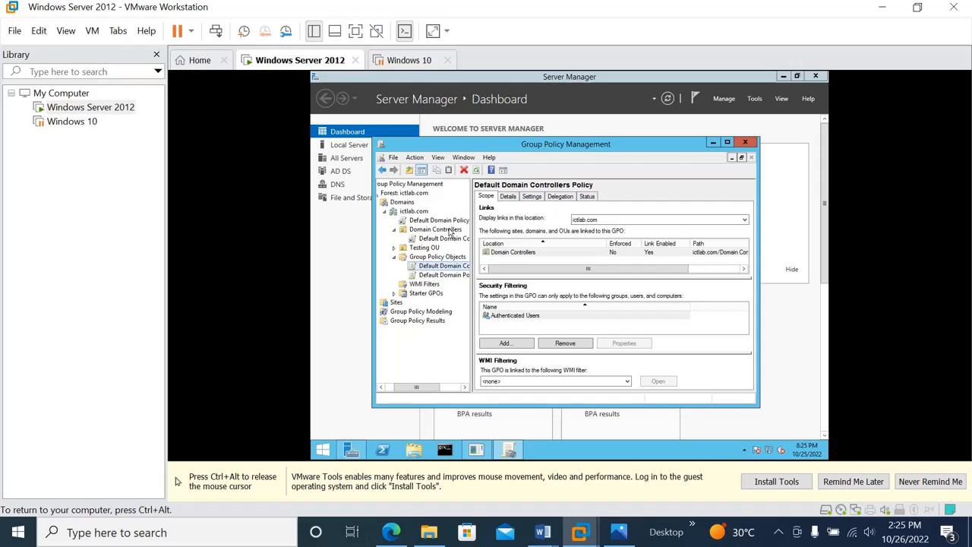
{"action": "left_click", "coordinate": [446, 275]}
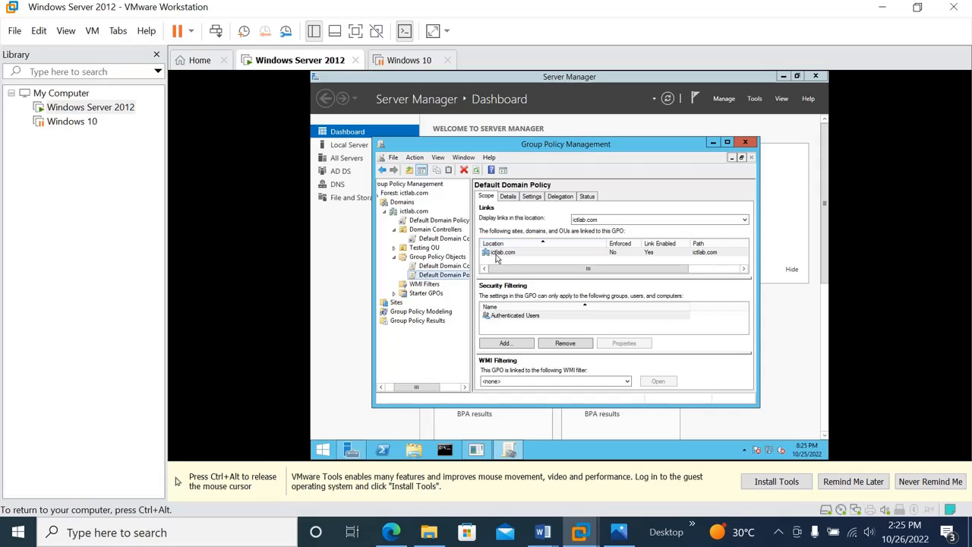
{"action": "left_click", "coordinate": [425, 284]}
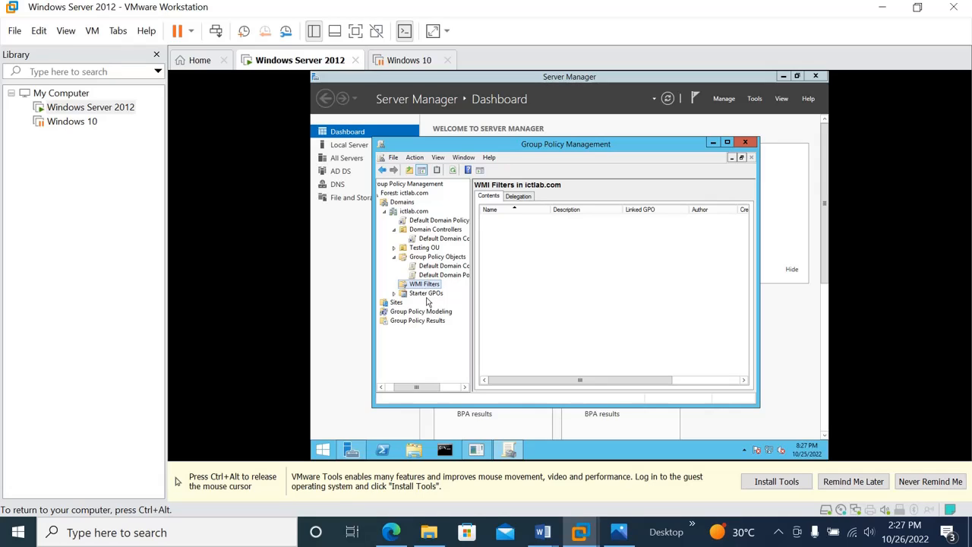
Step: Select the Starter GPOs container in ictlab.com
{"action": "left_click", "coordinate": [422, 295]}
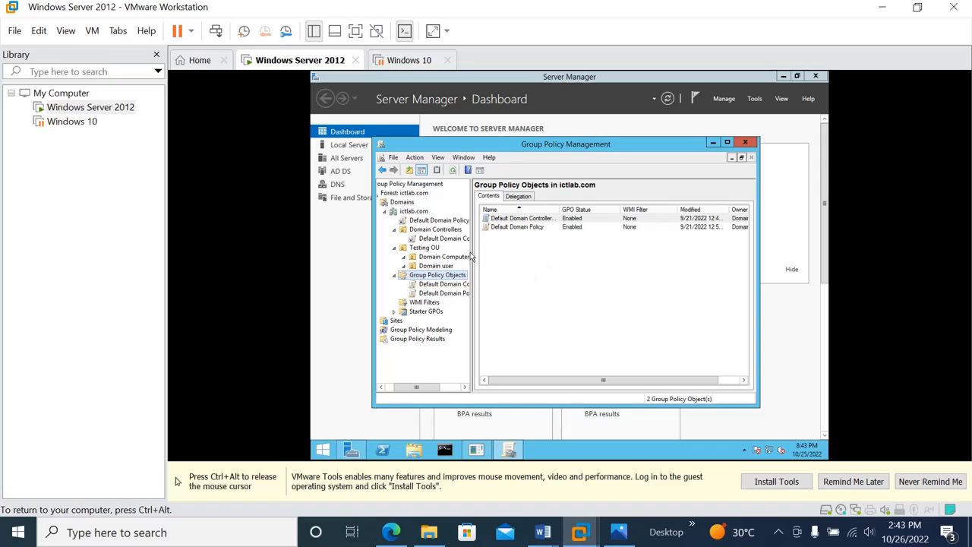
Step: Create a new GPO named 'ICT GPO' under Group Policy Objects and view its scope
{"action": "right_click", "coordinate": [416, 275]}
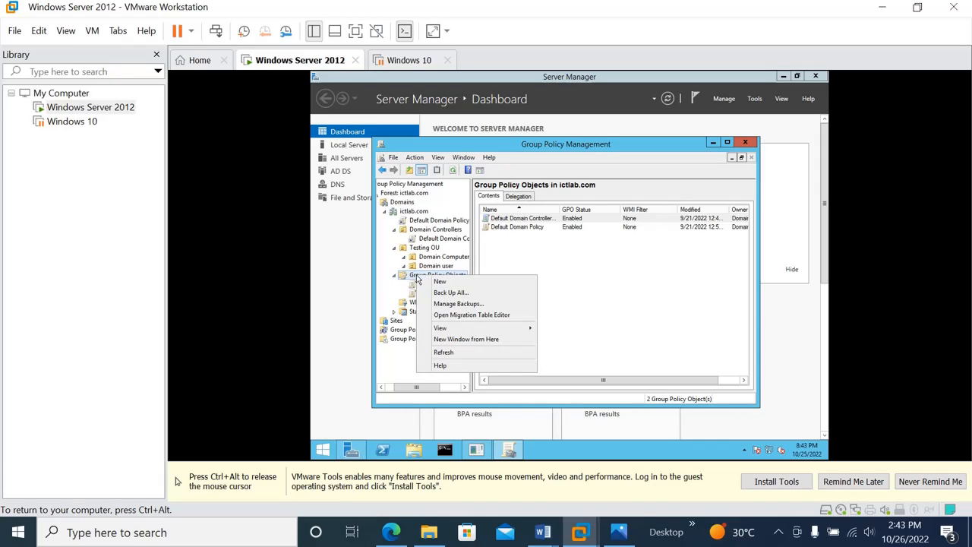
{"action": "left_click", "coordinate": [439, 282]}
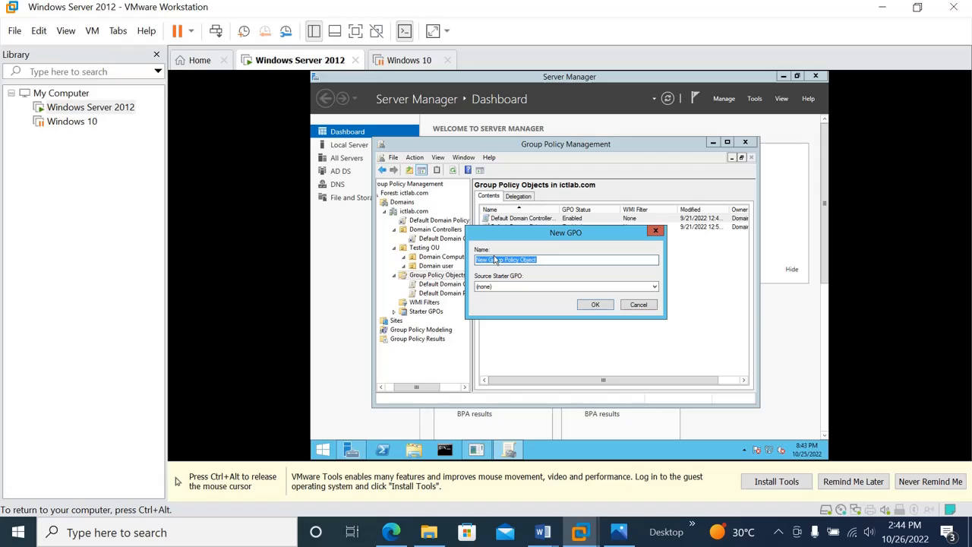
{"action": "key", "text": "BackSpace"}
{"action": "type", "text": "ICT GPO"}
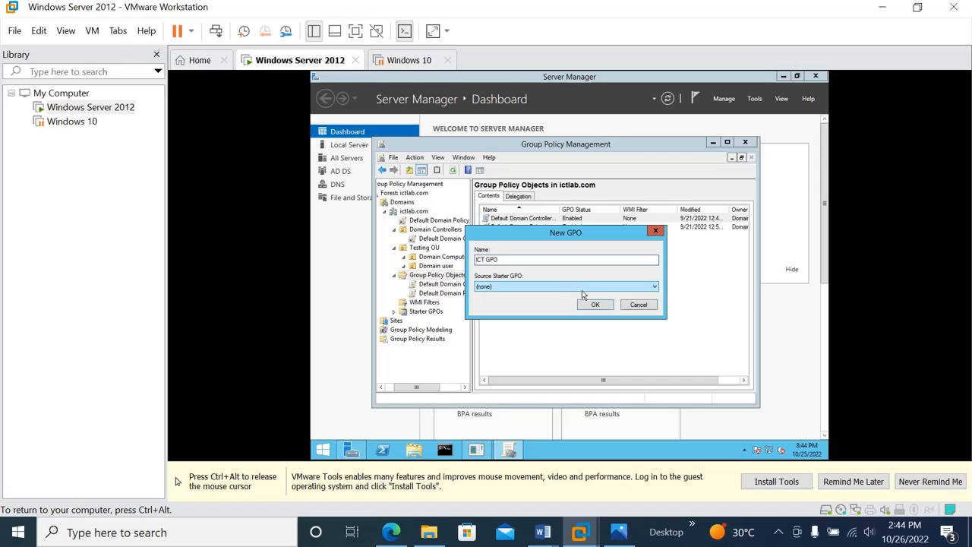
{"action": "left_click", "coordinate": [595, 305]}
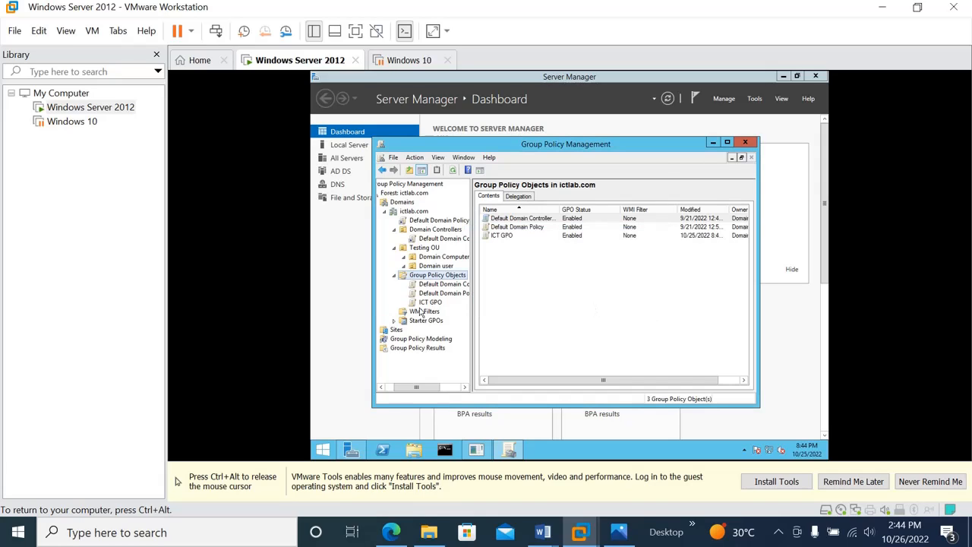
{"action": "left_click", "coordinate": [427, 302]}
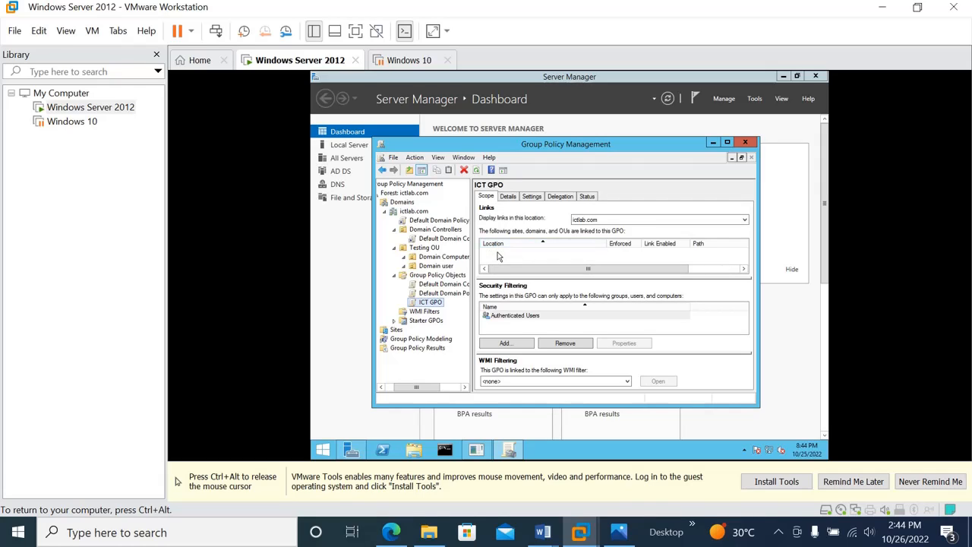
Step: Select ictlab.com, then the Domain user OU under Testing OU to see its linked GPOs
{"action": "left_click", "coordinate": [413, 212]}
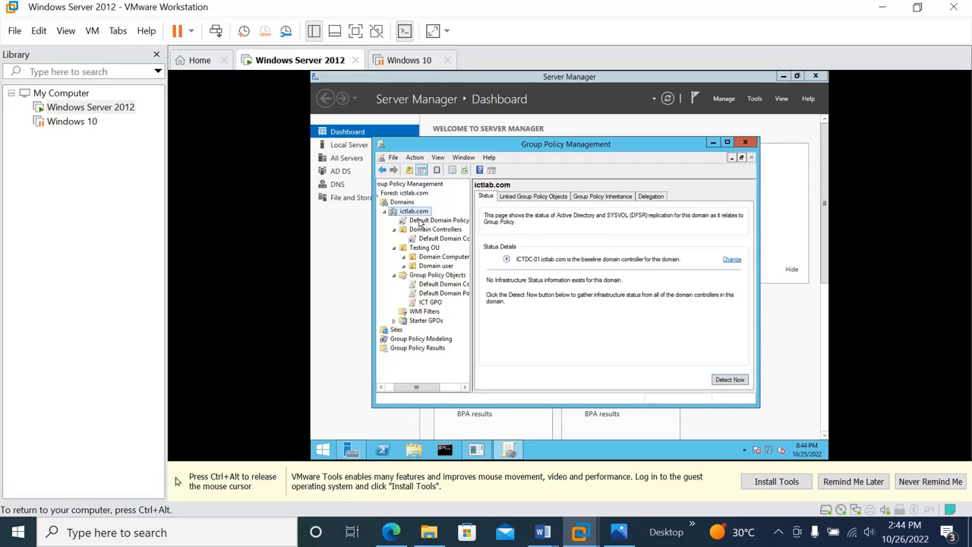
{"action": "left_click", "coordinate": [411, 266]}
Step: Link the existing ICT GPO to the Domain user OU and verify its scope
{"action": "right_click", "coordinate": [410, 268]}
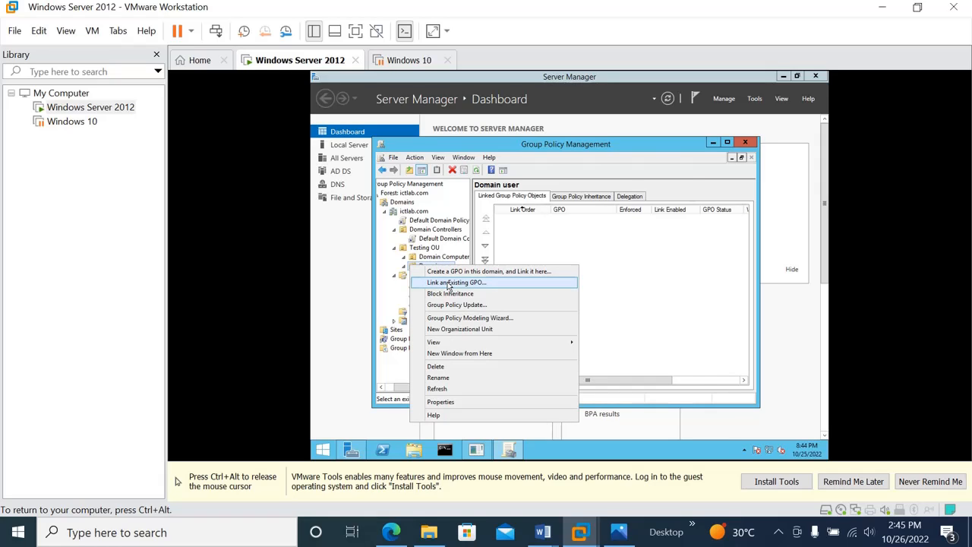
{"action": "left_click", "coordinate": [449, 284]}
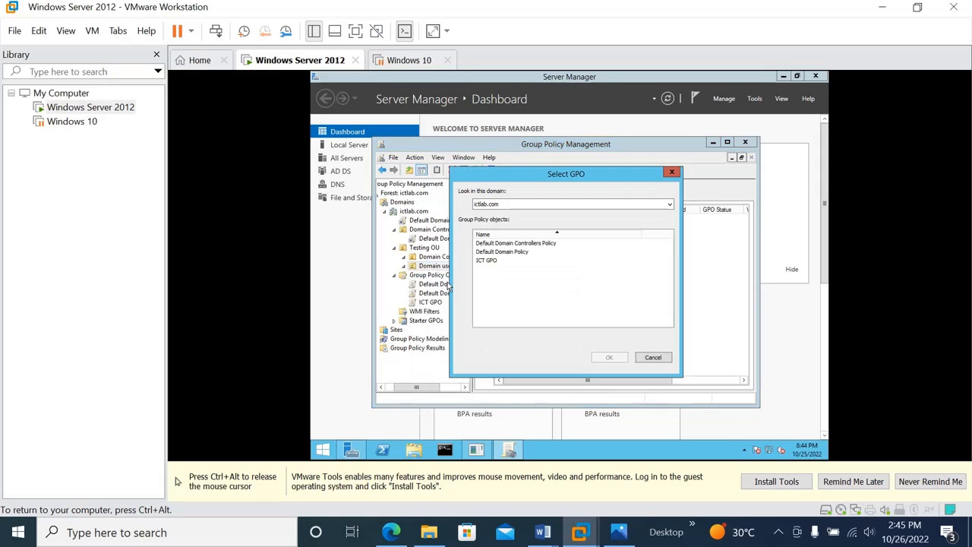
{"action": "left_click", "coordinate": [486, 261]}
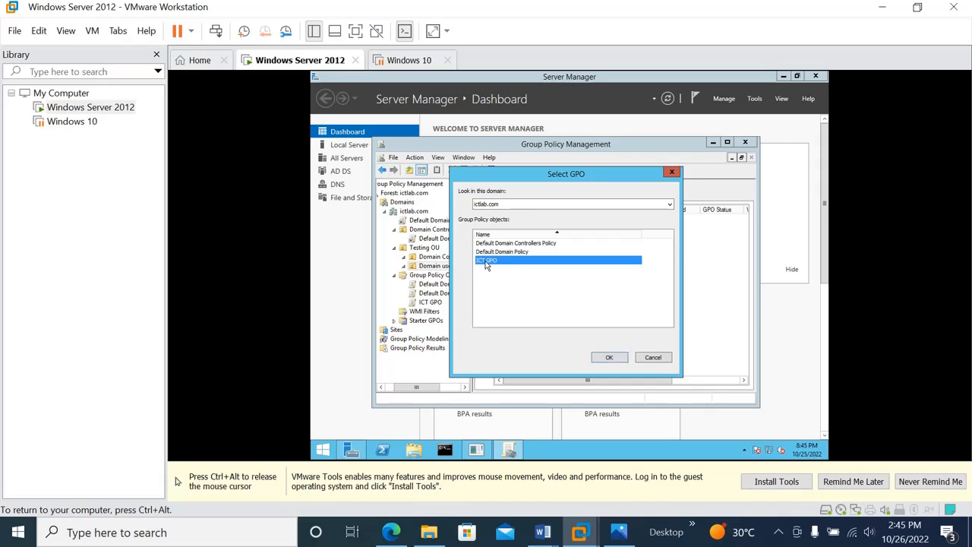
{"action": "left_click", "coordinate": [609, 358]}
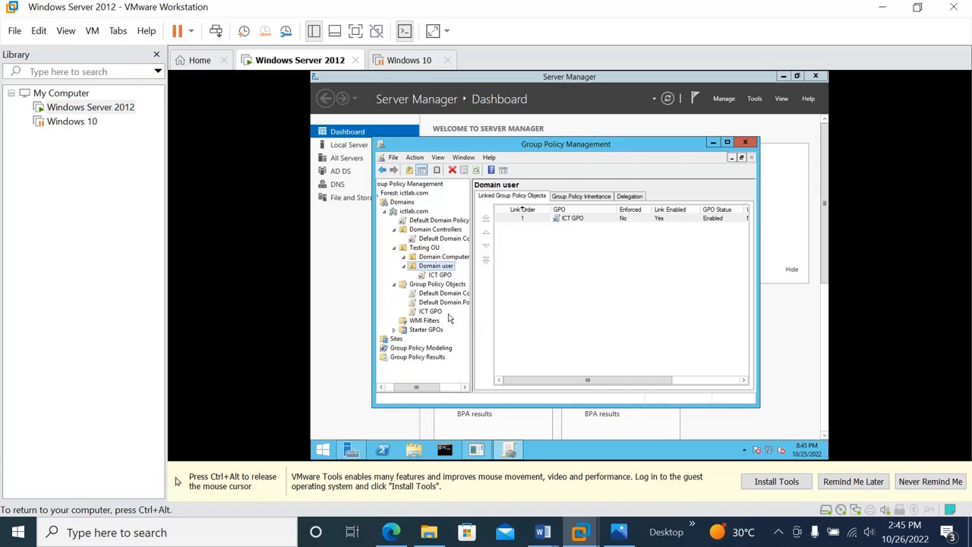
{"action": "left_click", "coordinate": [433, 312]}
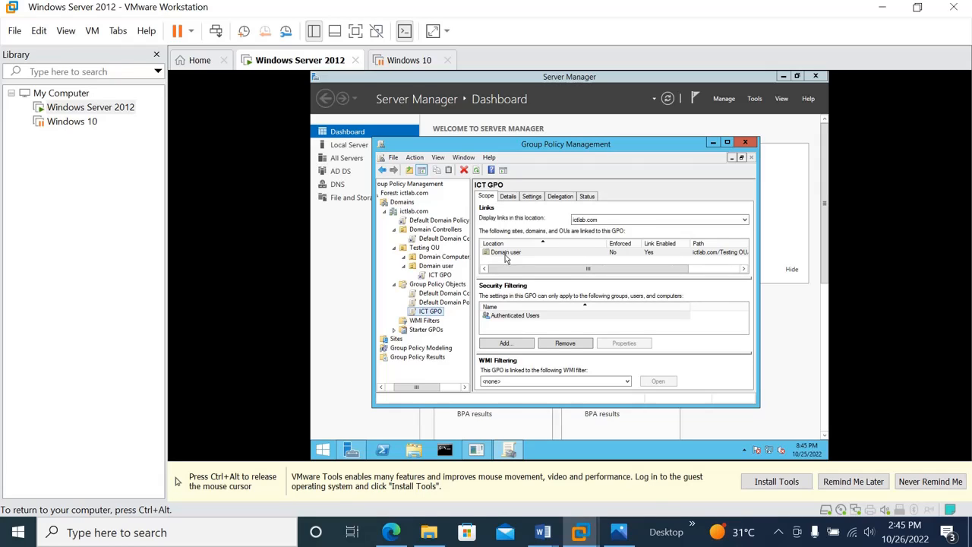
Step: Delete the ICT GPO link from the Domain user OU and recheck ICT GPO's scope
{"action": "left_click", "coordinate": [445, 277]}
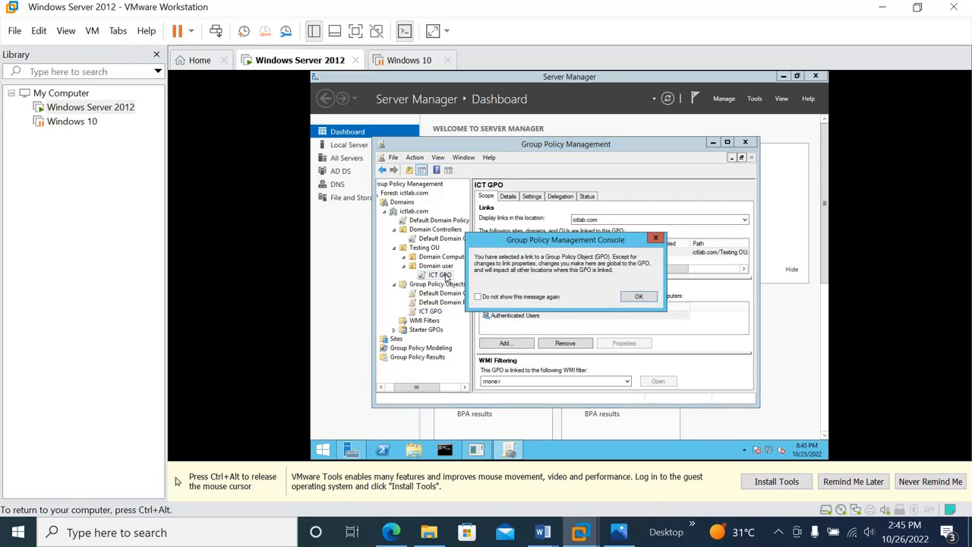
{"action": "left_click", "coordinate": [639, 297]}
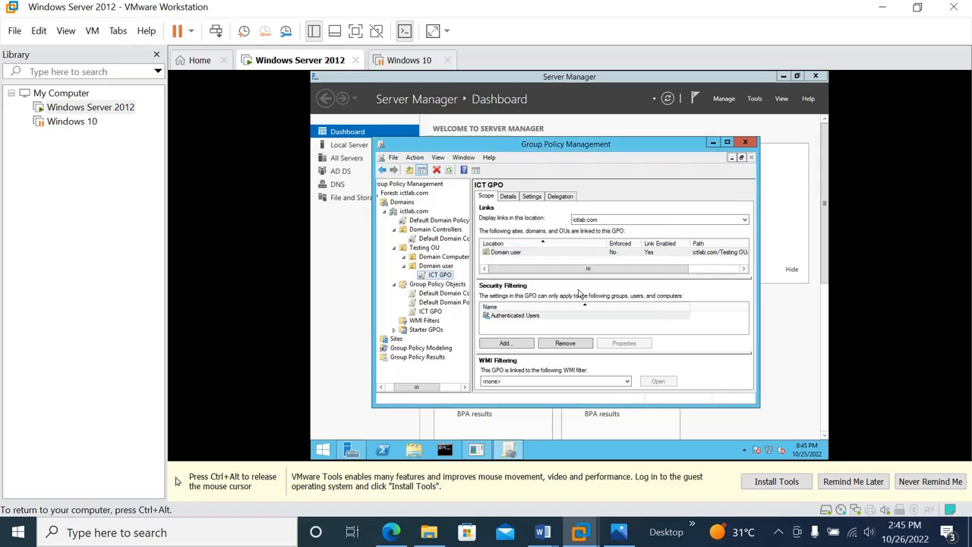
{"action": "right_click", "coordinate": [427, 277]}
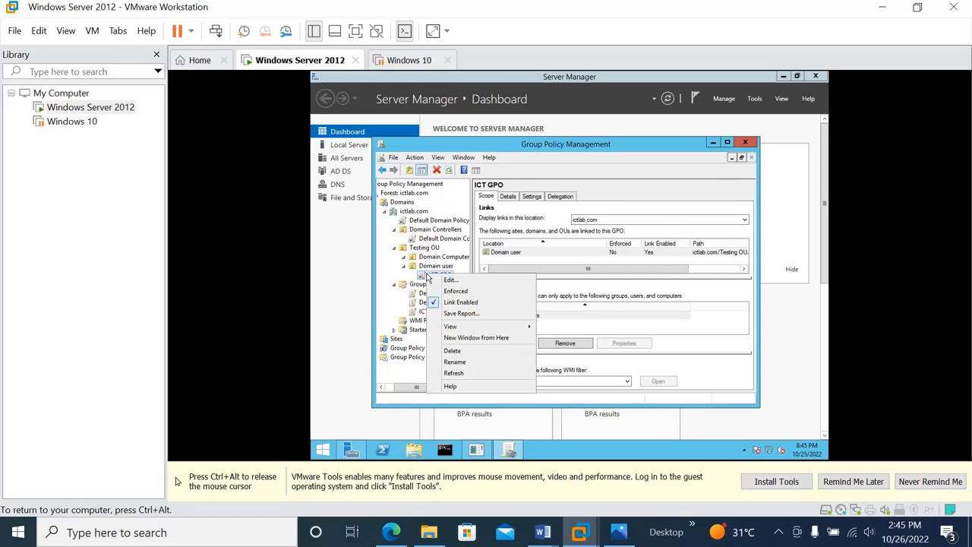
{"action": "left_click", "coordinate": [466, 351]}
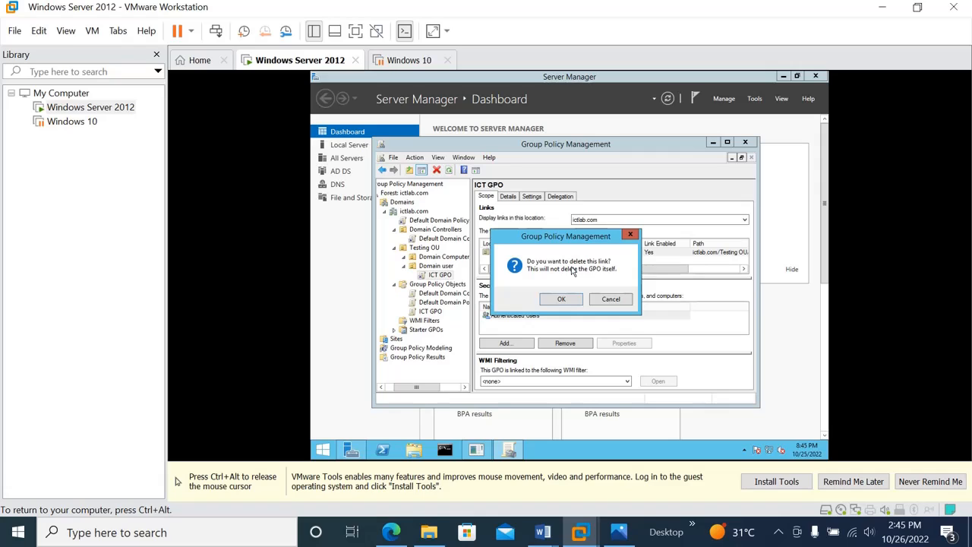
{"action": "left_click", "coordinate": [566, 298]}
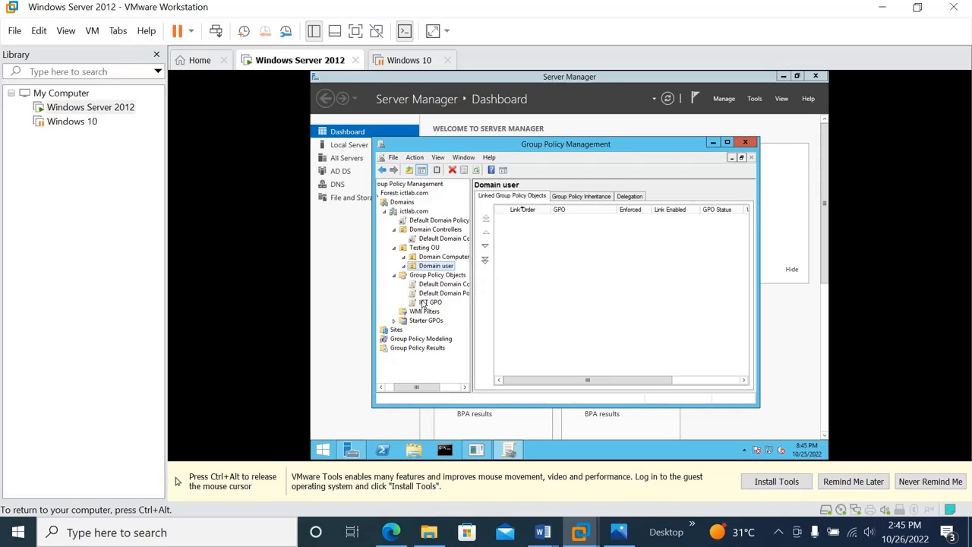
{"action": "left_click", "coordinate": [428, 302]}
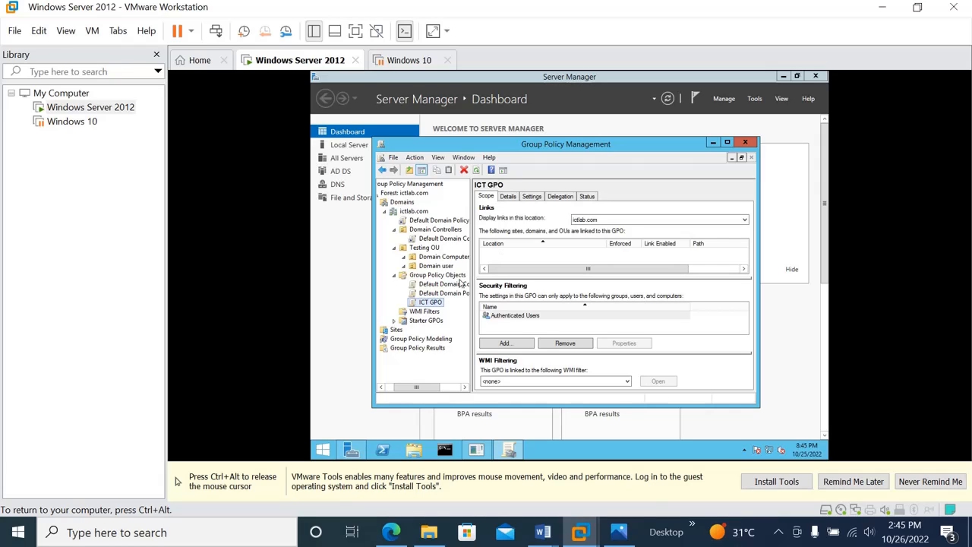
Step: Delete the ICT GPO entirely and confirm Domain user has no linked GPOs
{"action": "right_click", "coordinate": [424, 305]}
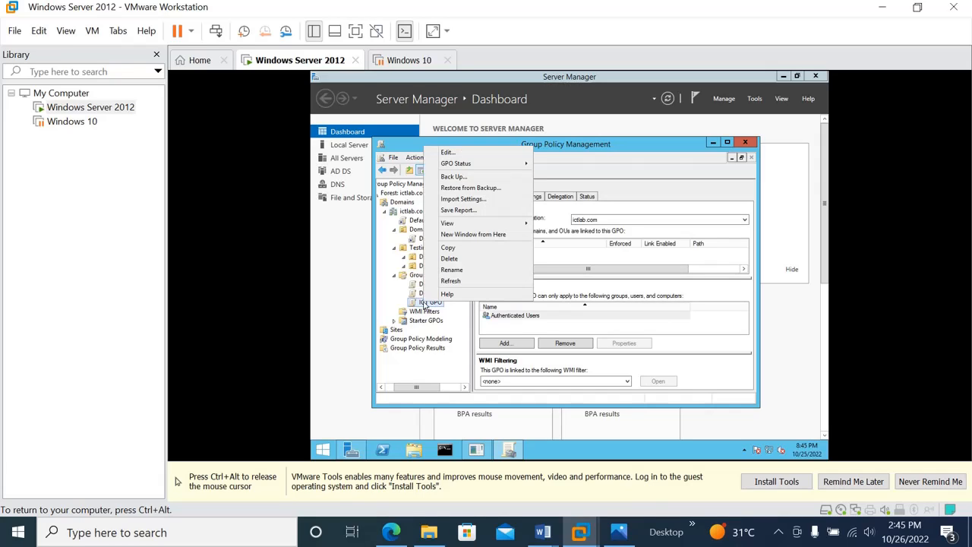
{"action": "left_click", "coordinate": [460, 266]}
{"action": "left_click", "coordinate": [592, 264]}
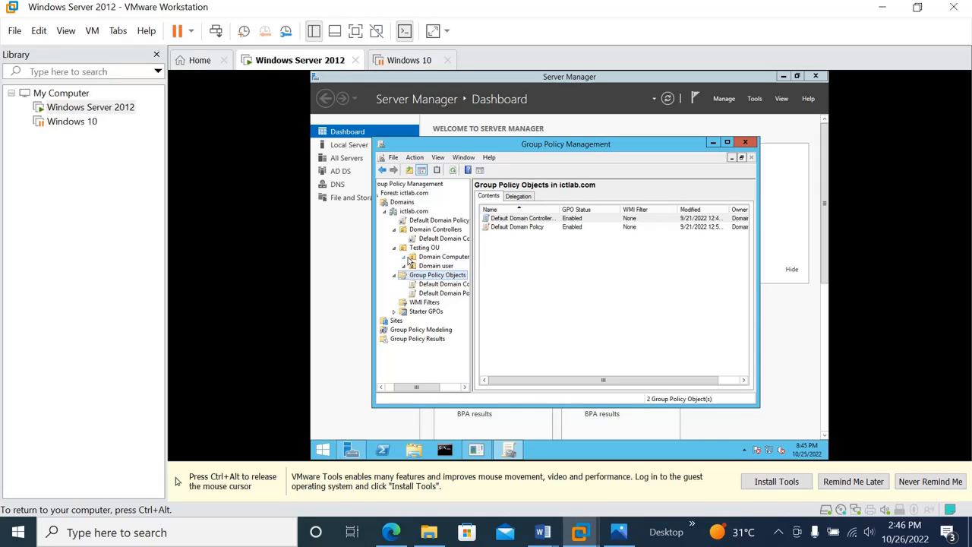
{"action": "left_click", "coordinate": [414, 268]}
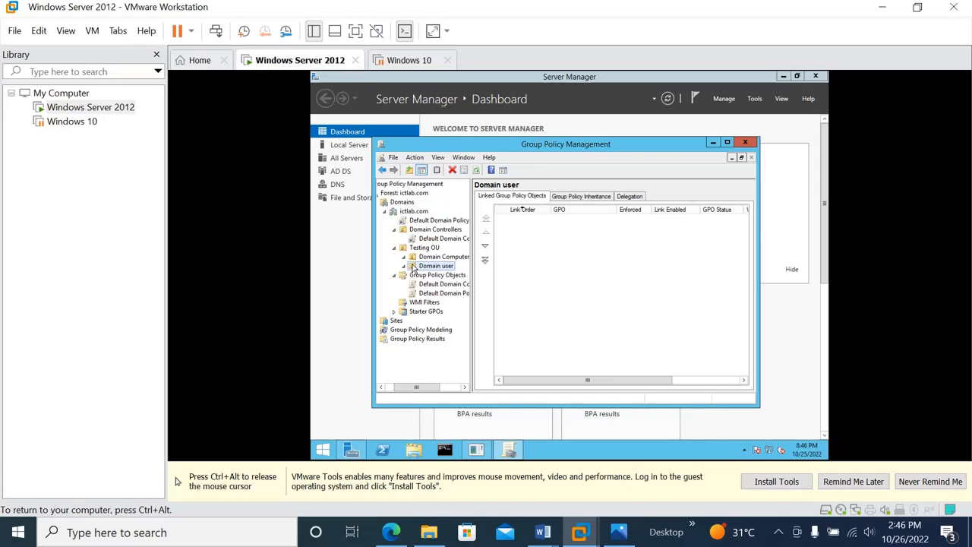
Step: Create a new GPO named 'ICT GPO' directly linked to the Domain user OU
{"action": "right_click", "coordinate": [413, 268]}
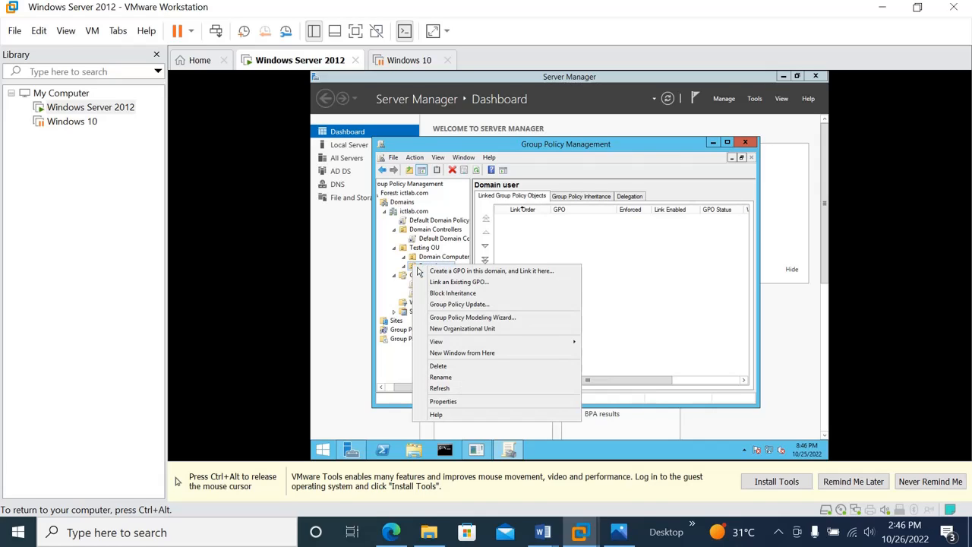
{"action": "left_click", "coordinate": [437, 274]}
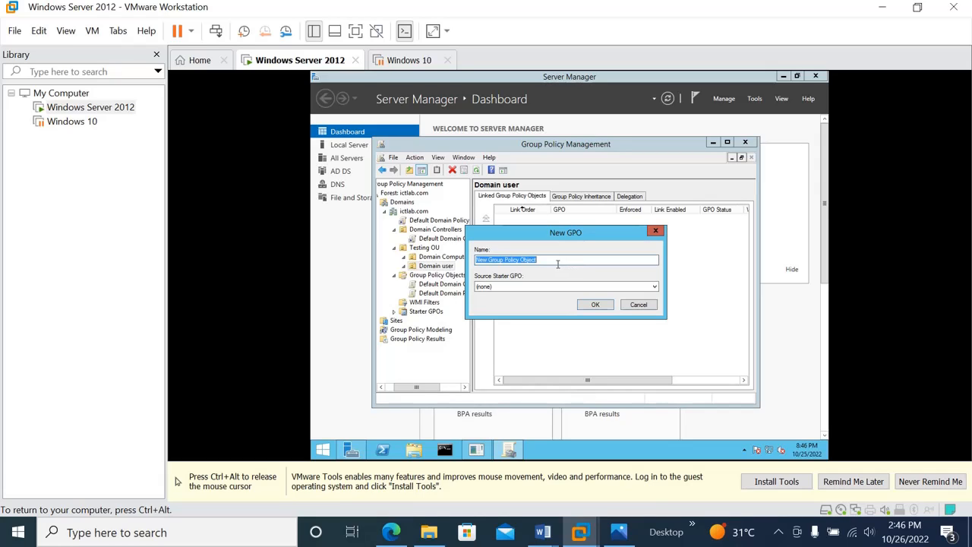
{"action": "left_click", "coordinate": [638, 305]}
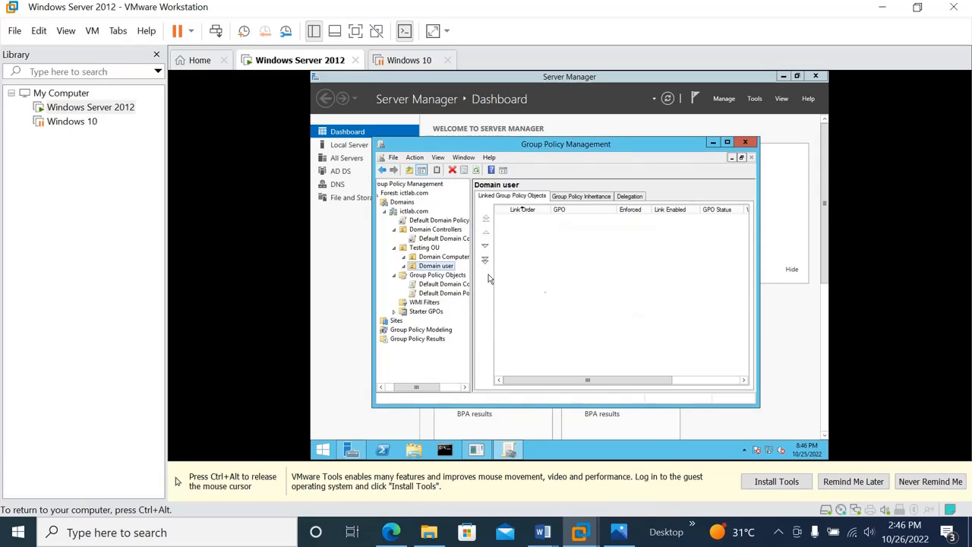
{"action": "right_click", "coordinate": [421, 268]}
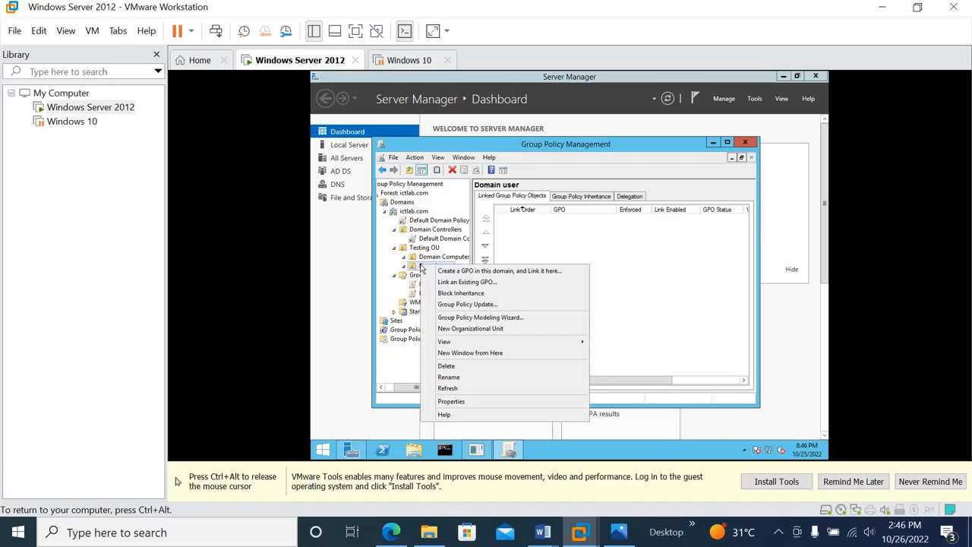
{"action": "left_click", "coordinate": [476, 272]}
{"action": "type", "text": "ICT"}
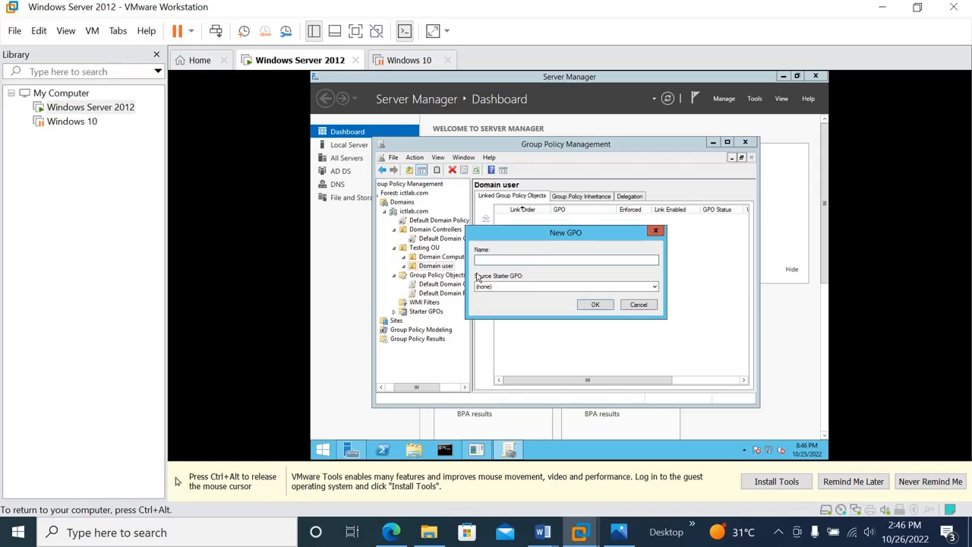
{"action": "type", "text": " GPO"}
{"action": "left_click", "coordinate": [601, 304]}
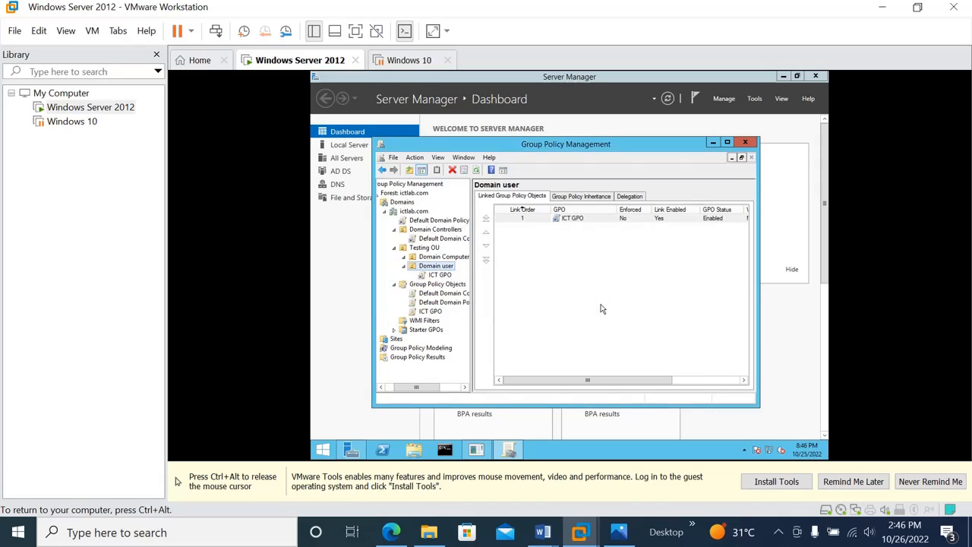
Step: Select the new ICT GPO link under Domain user and view its scope details
{"action": "left_click", "coordinate": [439, 275]}
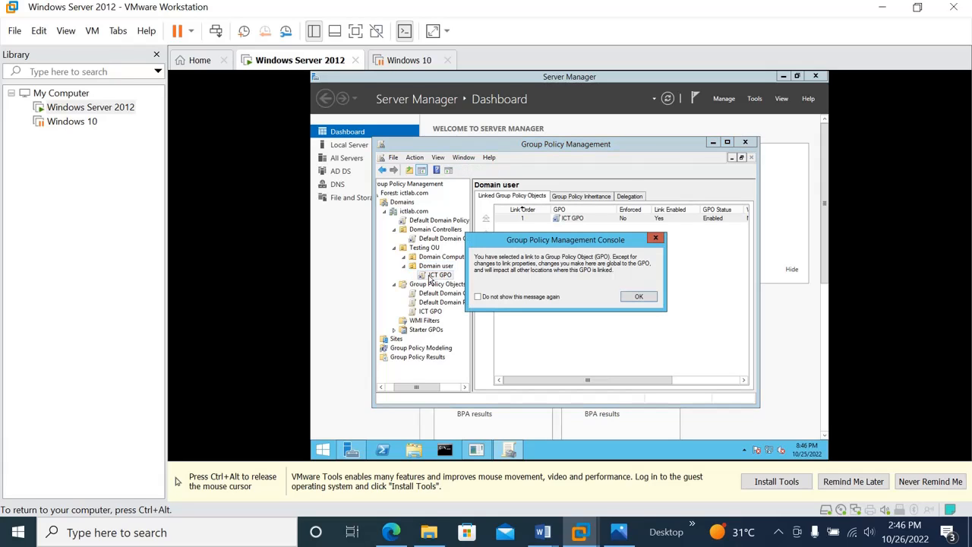
{"action": "left_click", "coordinate": [636, 298]}
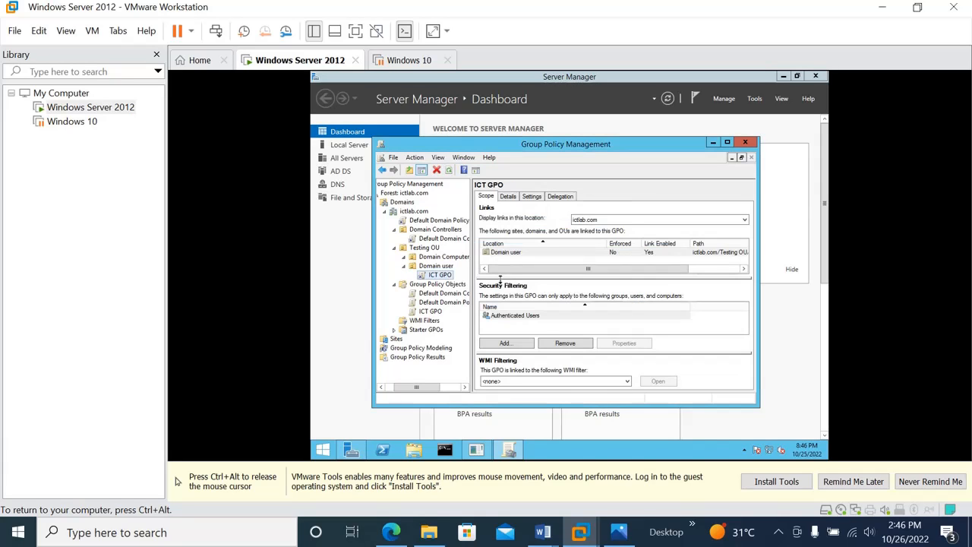
{"action": "left_click", "coordinate": [435, 316]}
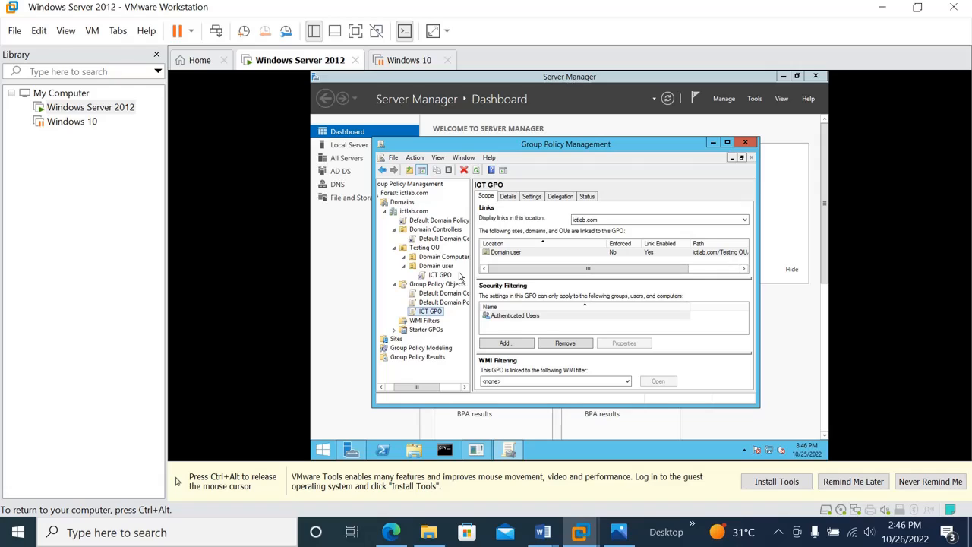
Step: Link the existing ICT GPO to the Domain Computers OU and view its scope with both links
{"action": "left_click", "coordinate": [415, 258]}
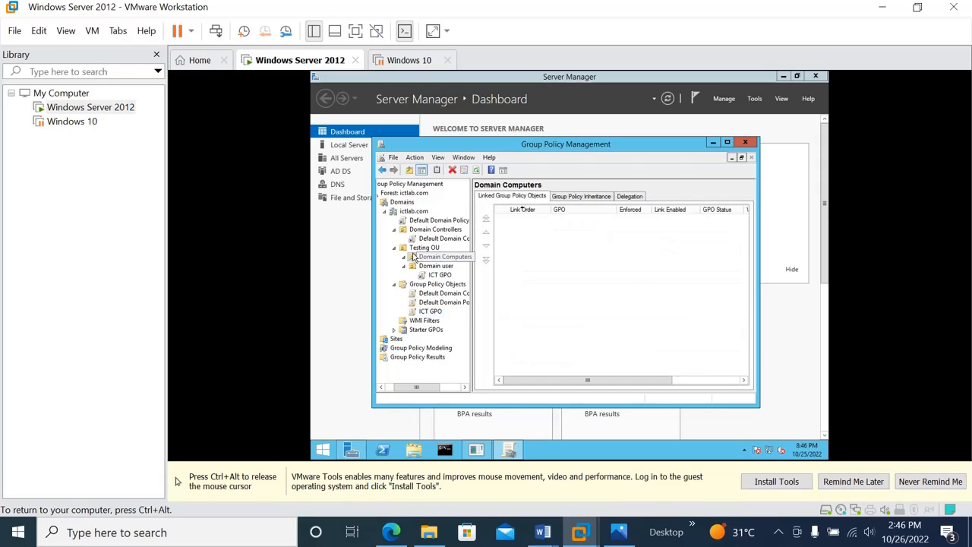
{"action": "right_click", "coordinate": [415, 261]}
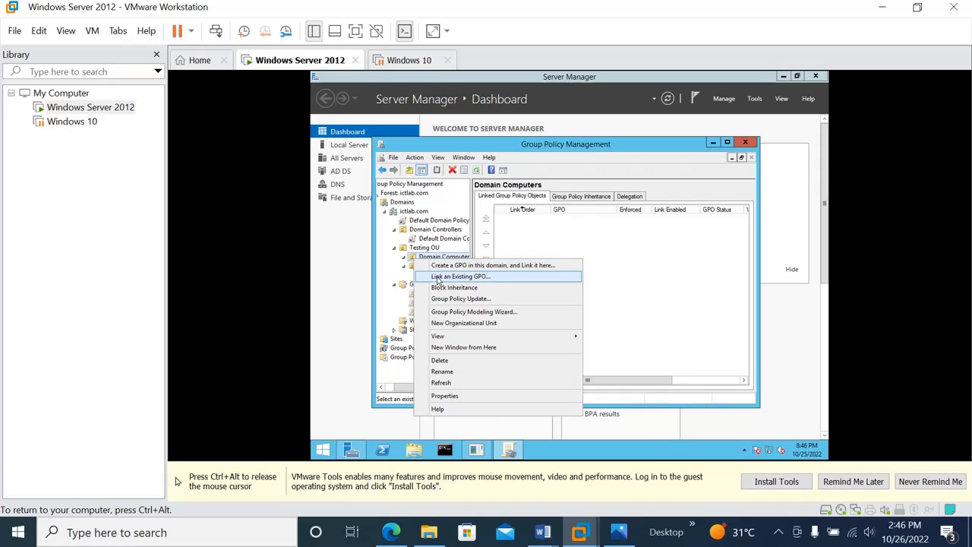
{"action": "left_click", "coordinate": [438, 278]}
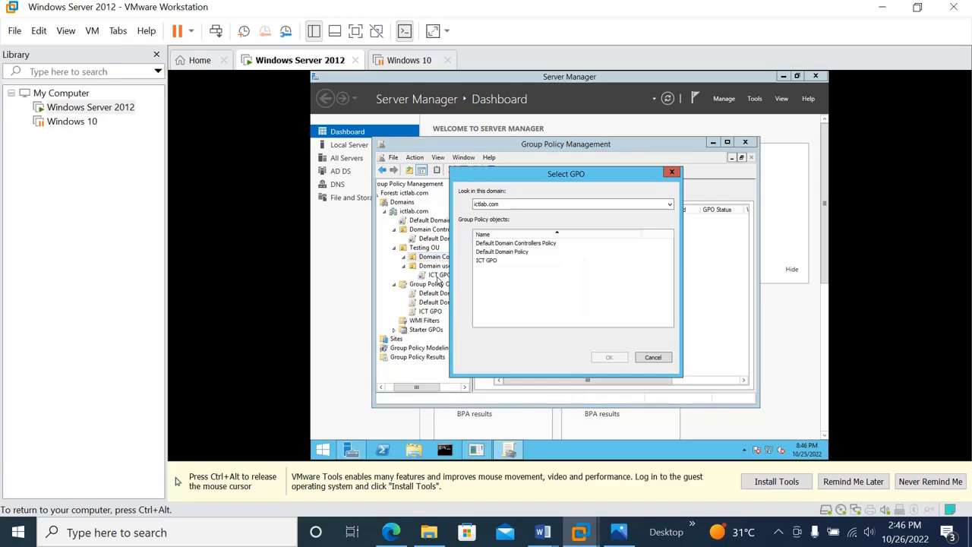
{"action": "left_click", "coordinate": [493, 261]}
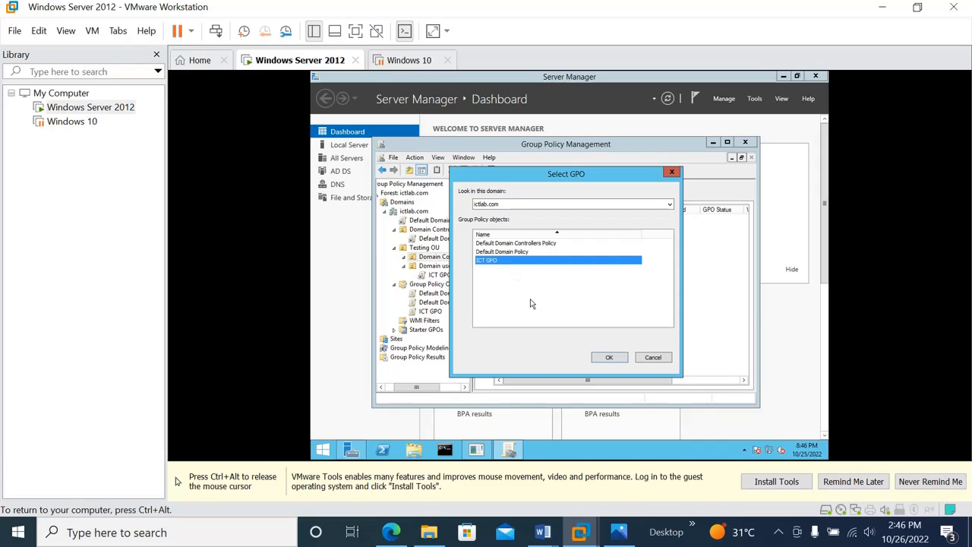
{"action": "left_click", "coordinate": [608, 358]}
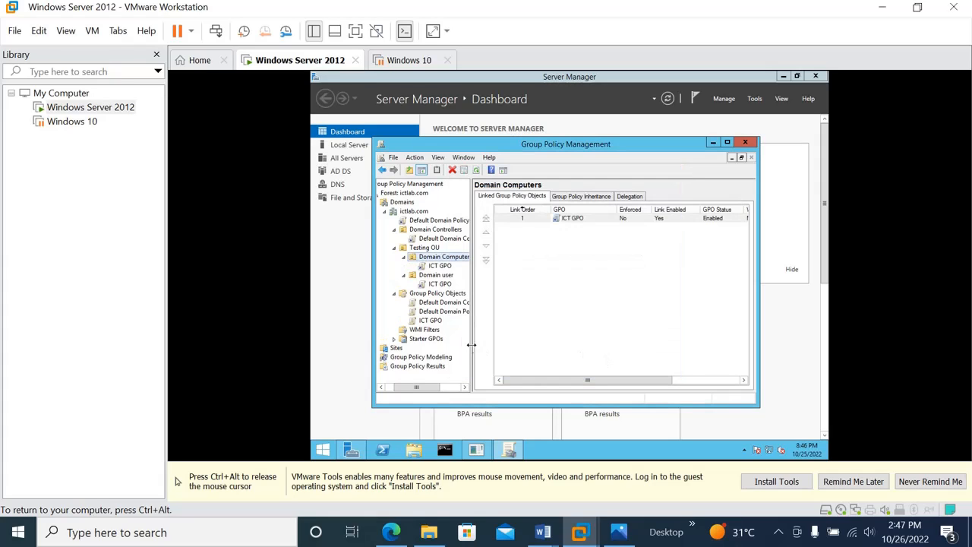
{"action": "left_click", "coordinate": [430, 322]}
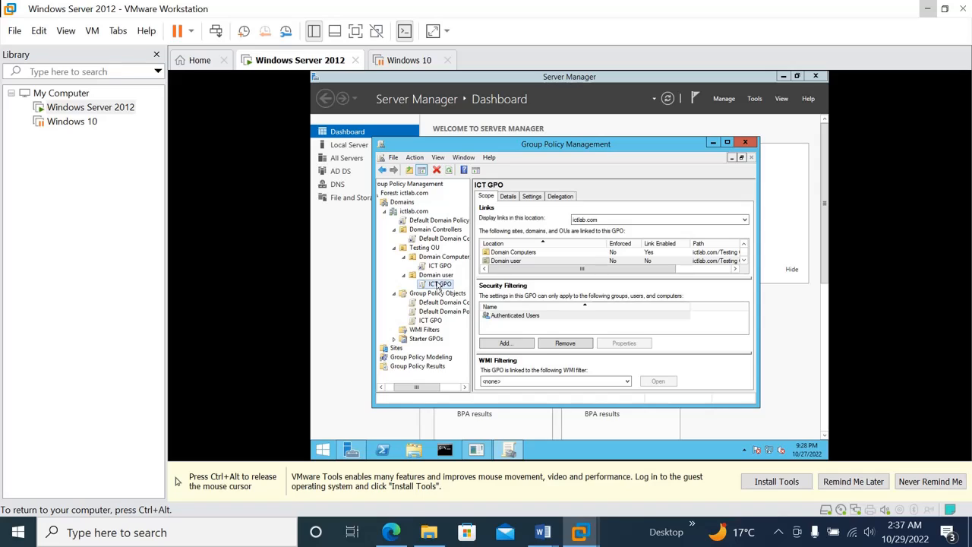
Step: Re-enable ICT GPO's Domain user link and save its HTML report as 'ICT GPO' on the Desktop
{"action": "right_click", "coordinate": [438, 285]}
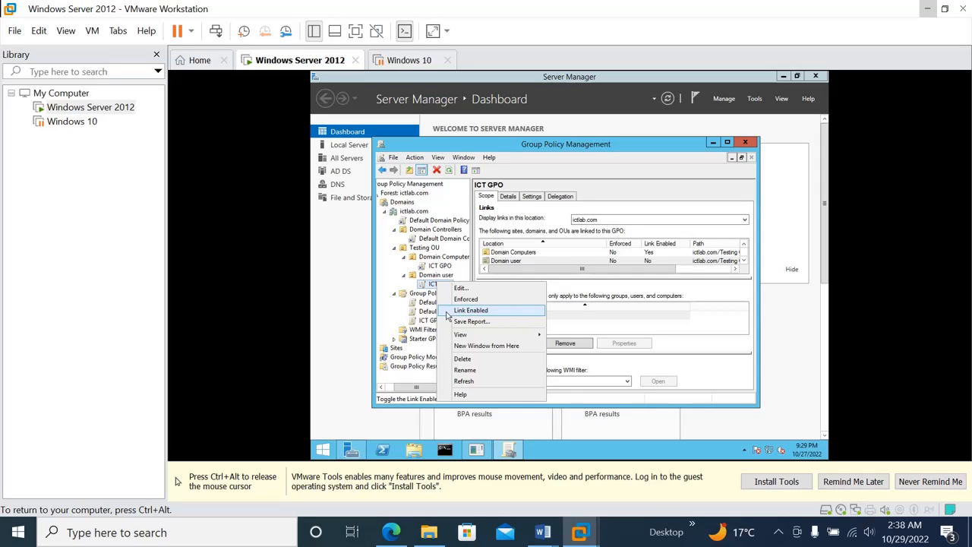
{"action": "left_click", "coordinate": [449, 312]}
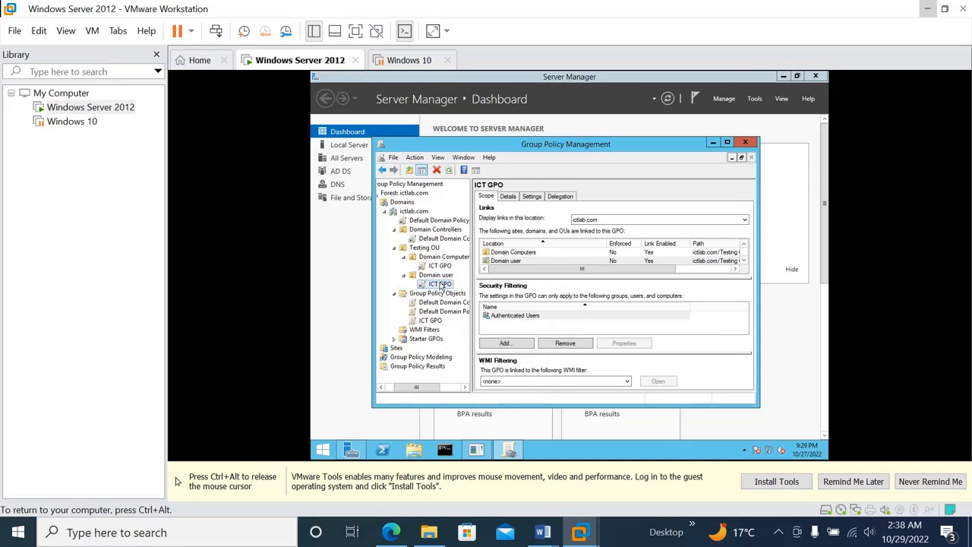
{"action": "right_click", "coordinate": [440, 285]}
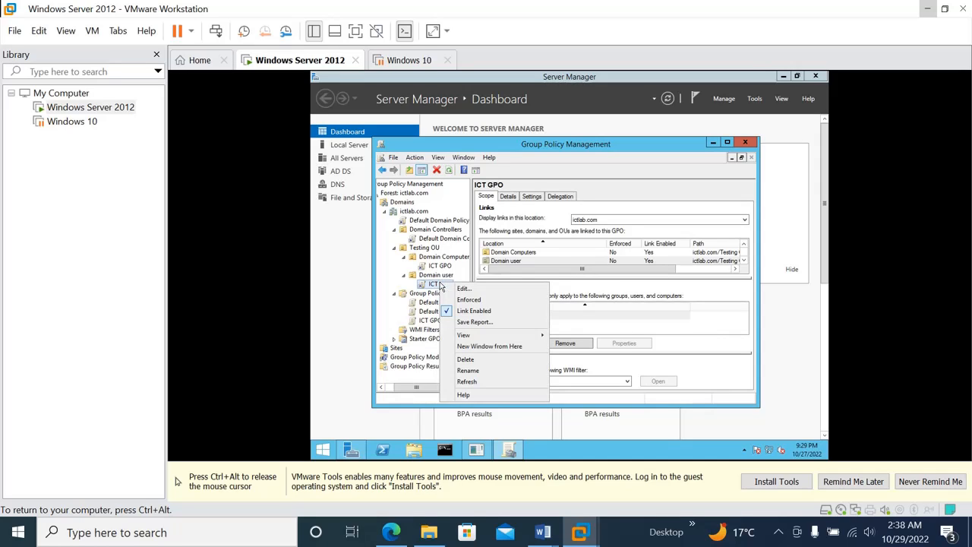
{"action": "left_click", "coordinate": [466, 325]}
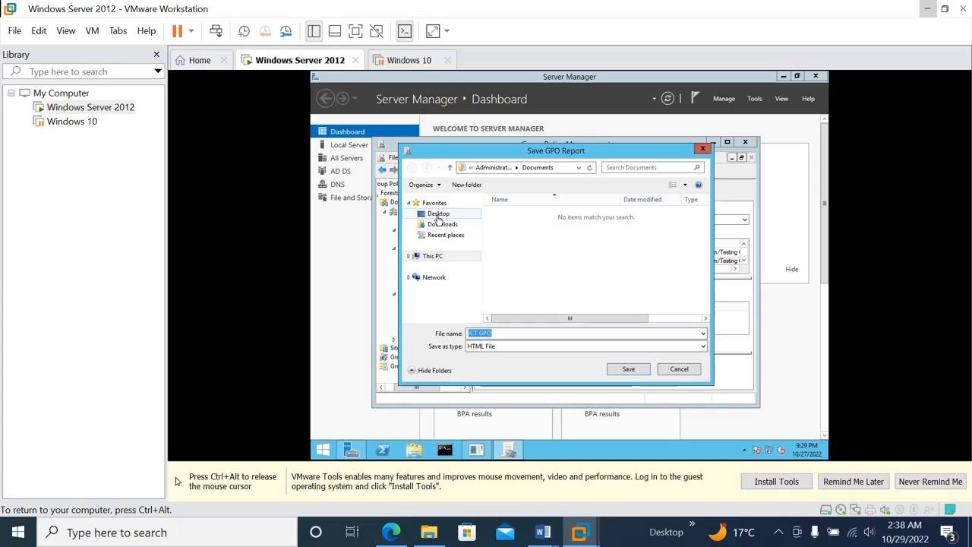
{"action": "left_click", "coordinate": [438, 216]}
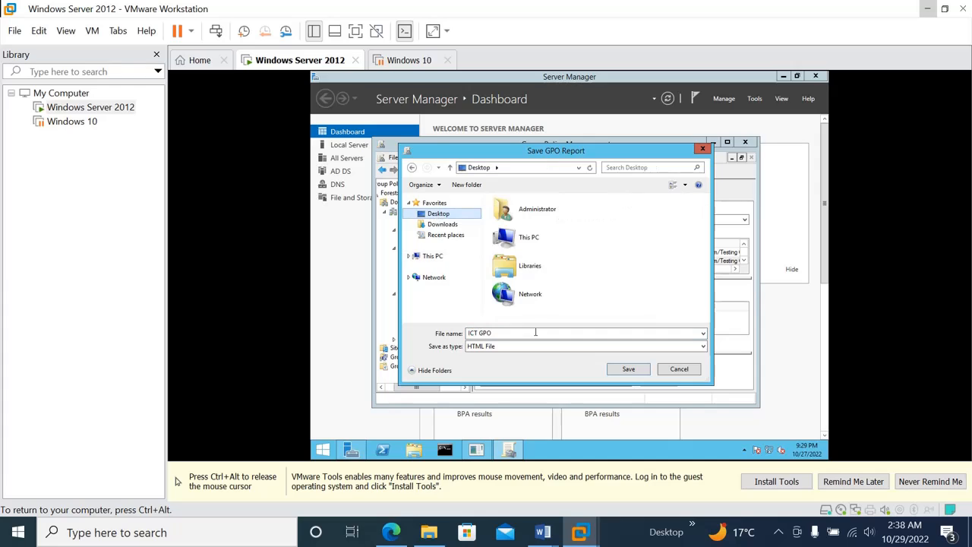
{"action": "left_click", "coordinate": [629, 370]}
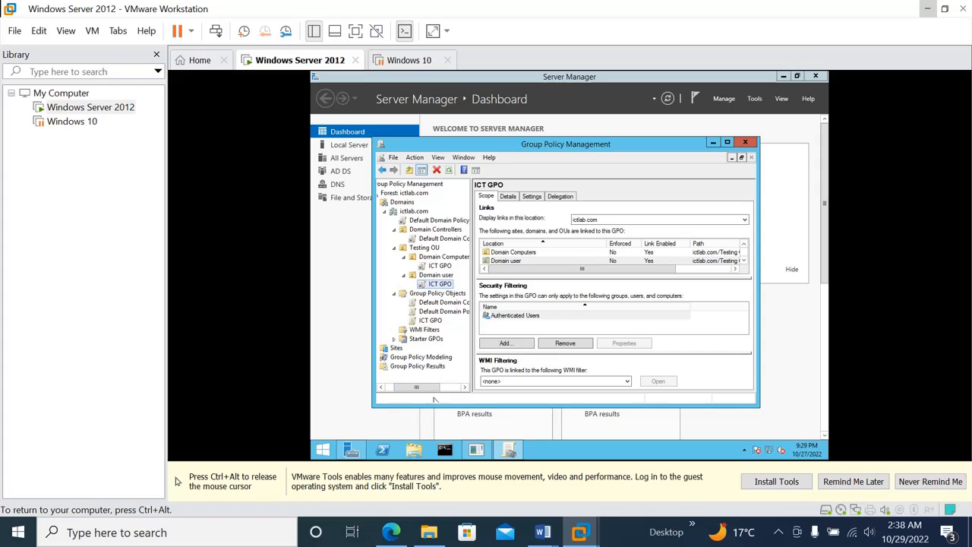
Step: Open the ICT GPO report from the Desktop in Internet Explorer, postponing the browser setup prompt
{"action": "left_click", "coordinate": [415, 450]}
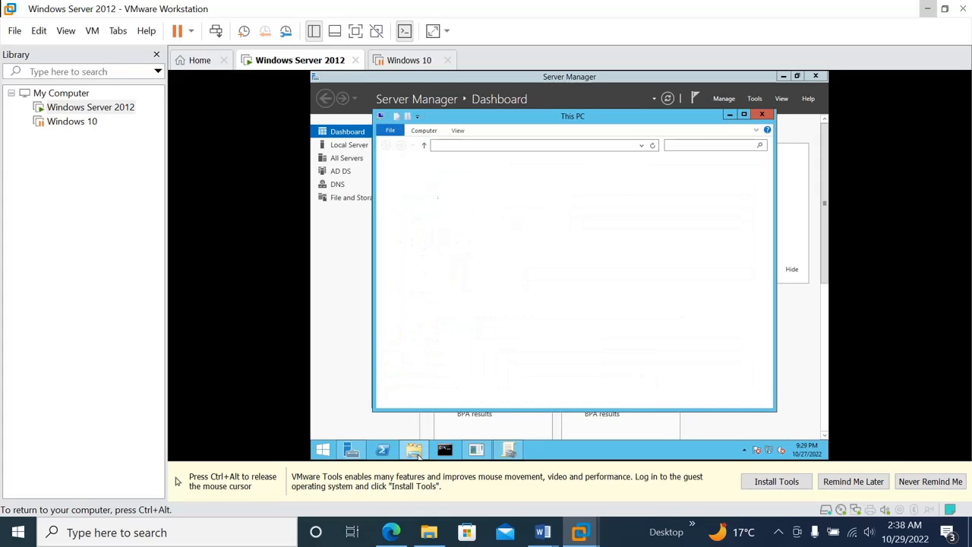
{"action": "left_click", "coordinate": [412, 176]}
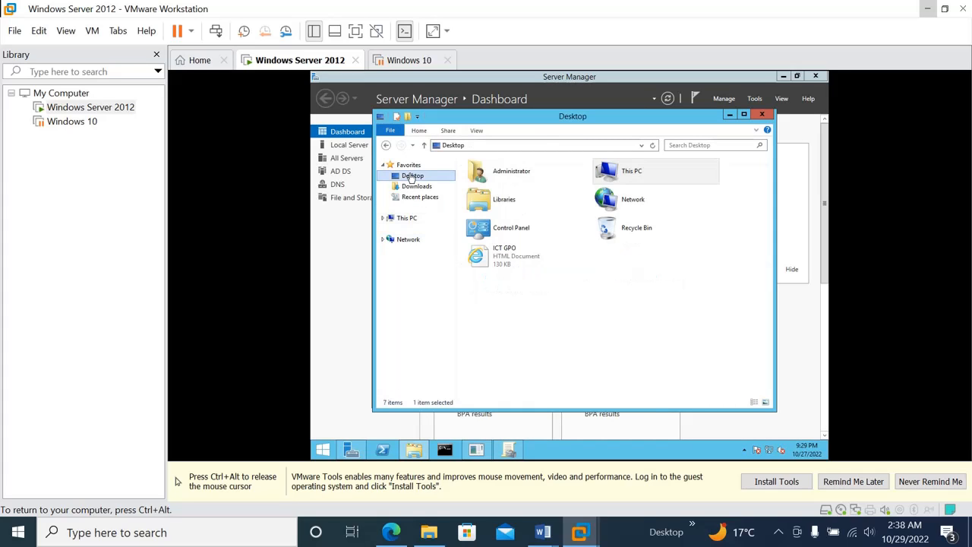
{"action": "left_click", "coordinate": [501, 263]}
{"action": "double_click", "coordinate": [501, 262]}
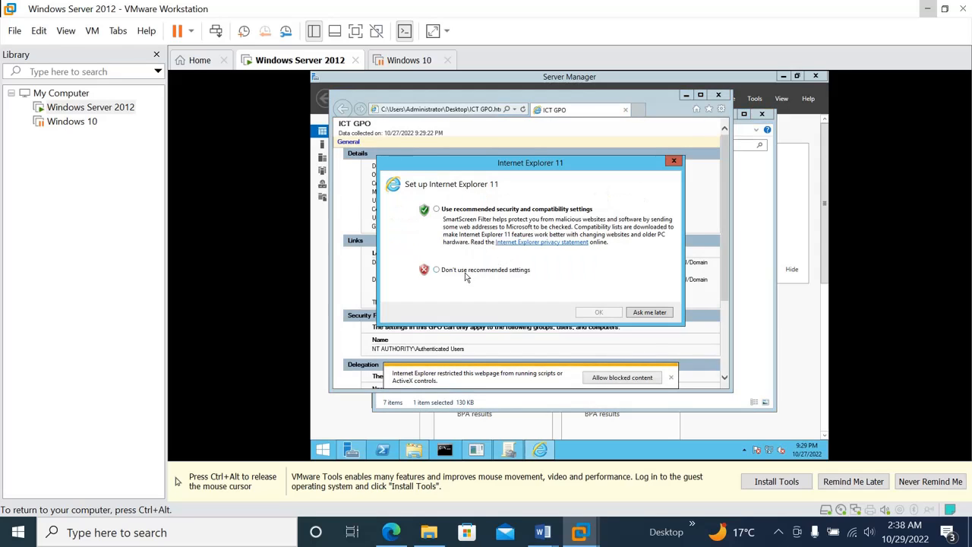
{"action": "left_click", "coordinate": [650, 313]}
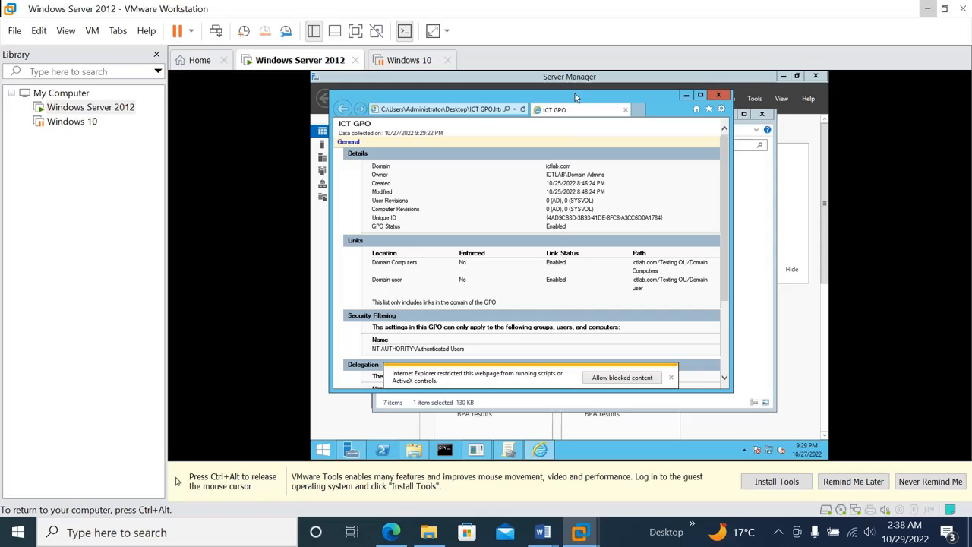
{"action": "left_click_drag", "start_coordinate": [575, 93], "coordinate": [594, 129]}
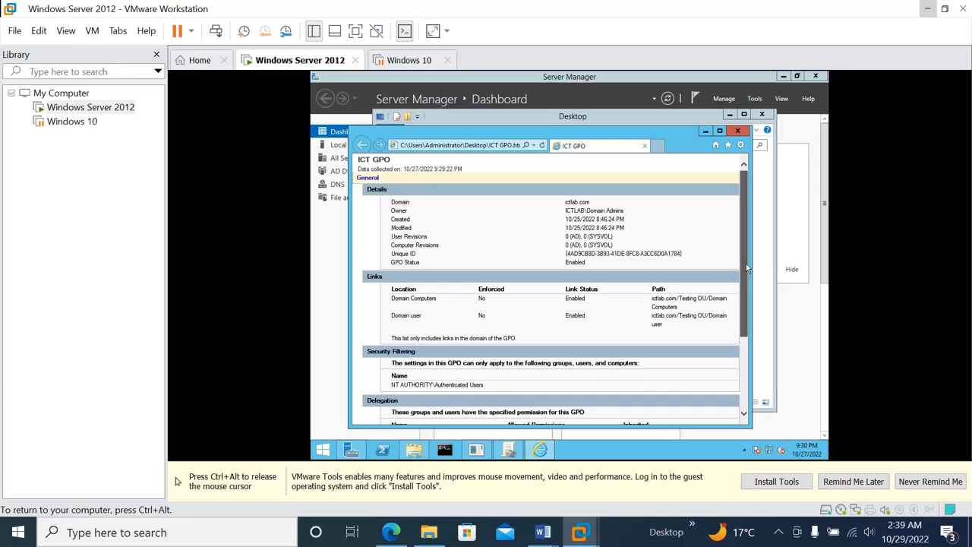
Step: Scroll to the end of the report, then close Internet Explorer and the Desktop folder window
{"action": "scroll", "coordinate": [746, 267], "scroll_direction": "down", "scroll_amount": 3}
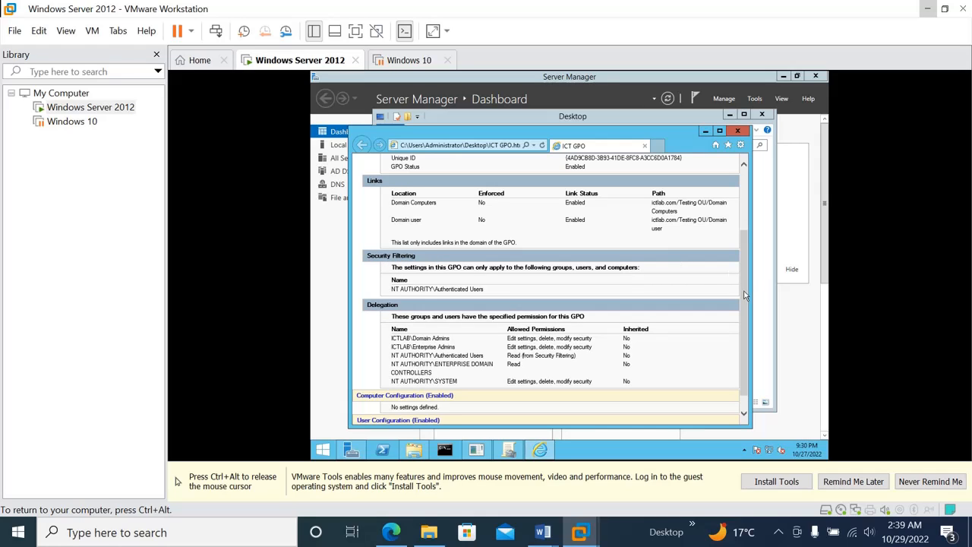
{"action": "scroll", "coordinate": [745, 295], "scroll_direction": "down", "scroll_amount": 1}
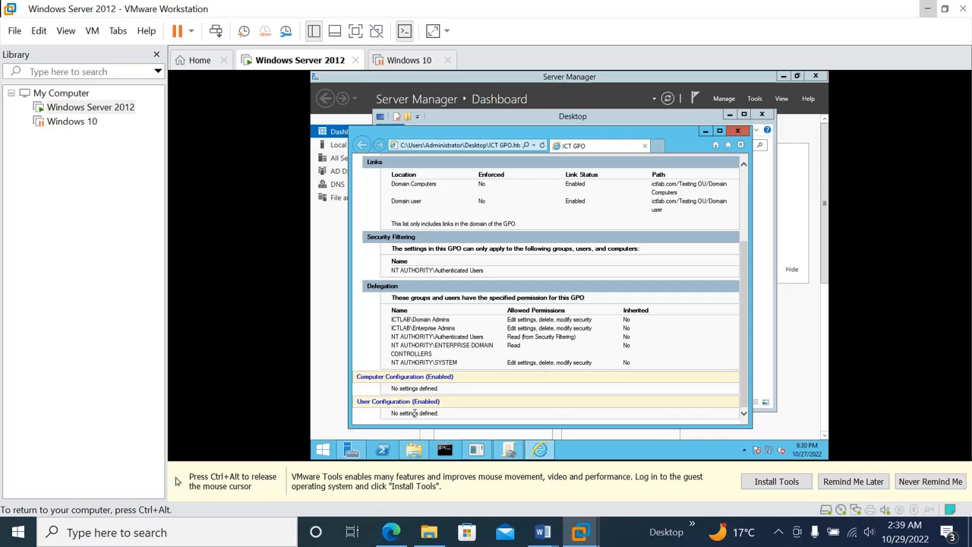
{"action": "left_click", "coordinate": [736, 132]}
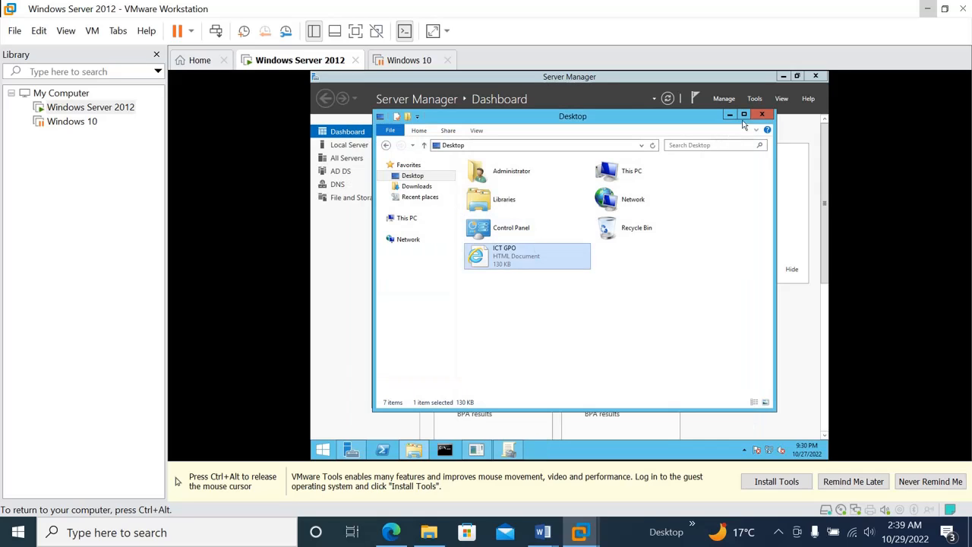
{"action": "left_click", "coordinate": [763, 116]}
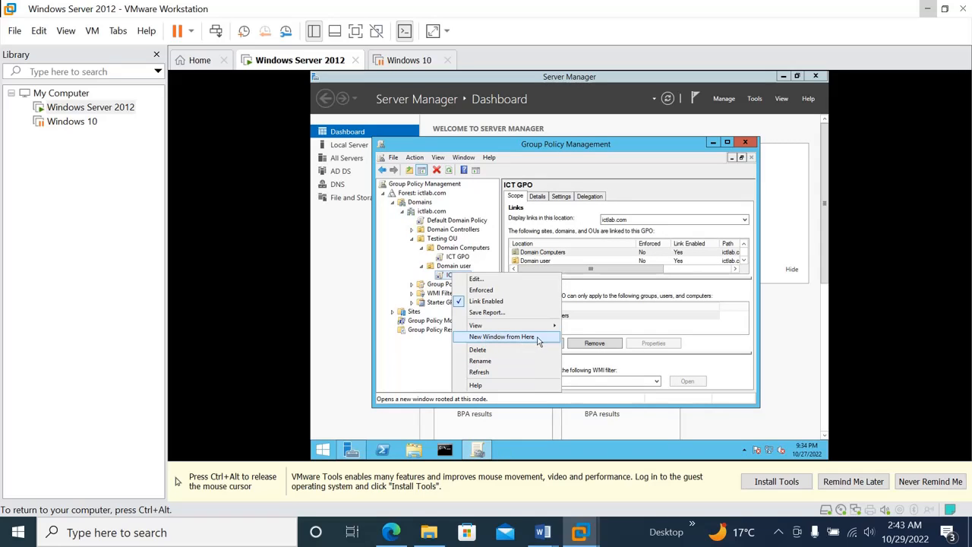
Step: Open a new window rooted at ICT GPO, acknowledge the link warning, and close it
{"action": "left_click", "coordinate": [538, 338]}
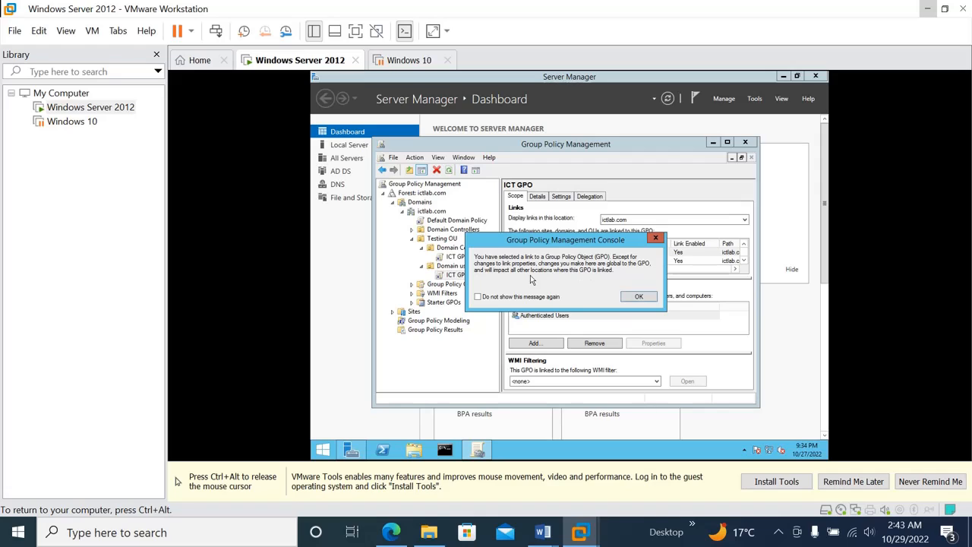
{"action": "left_click", "coordinate": [635, 297]}
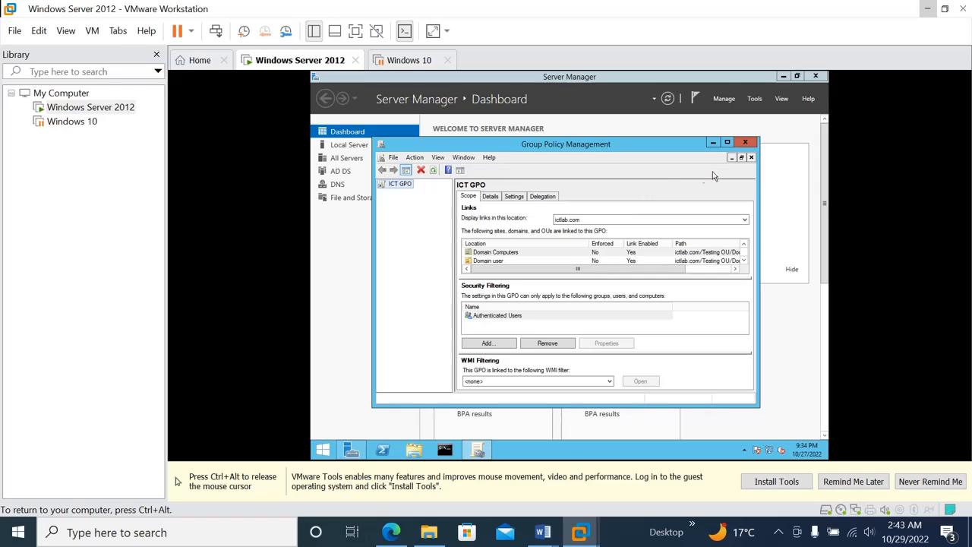
{"action": "left_click", "coordinate": [752, 158]}
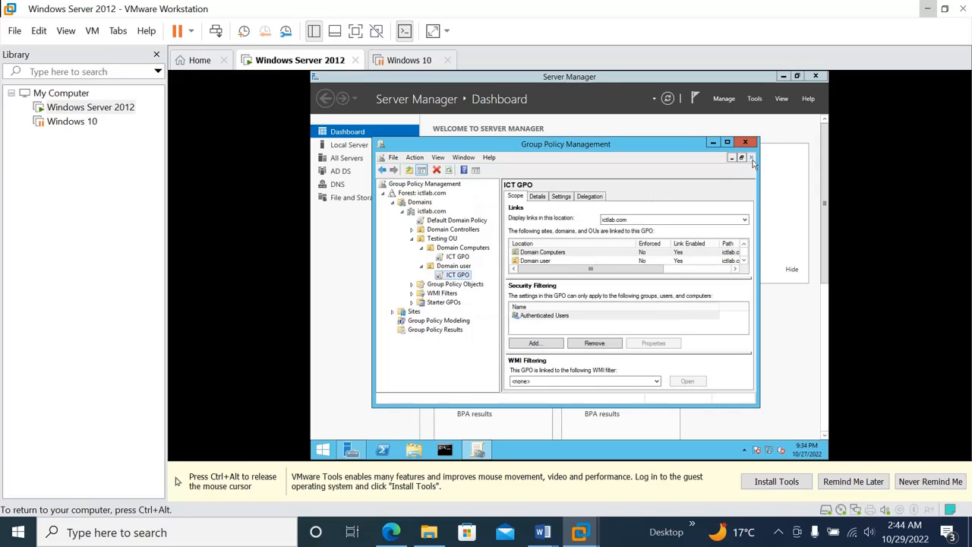
Step: Rename the ICT GPO link under Domain user to 'ICT GPO 3'
{"action": "right_click", "coordinate": [457, 277]}
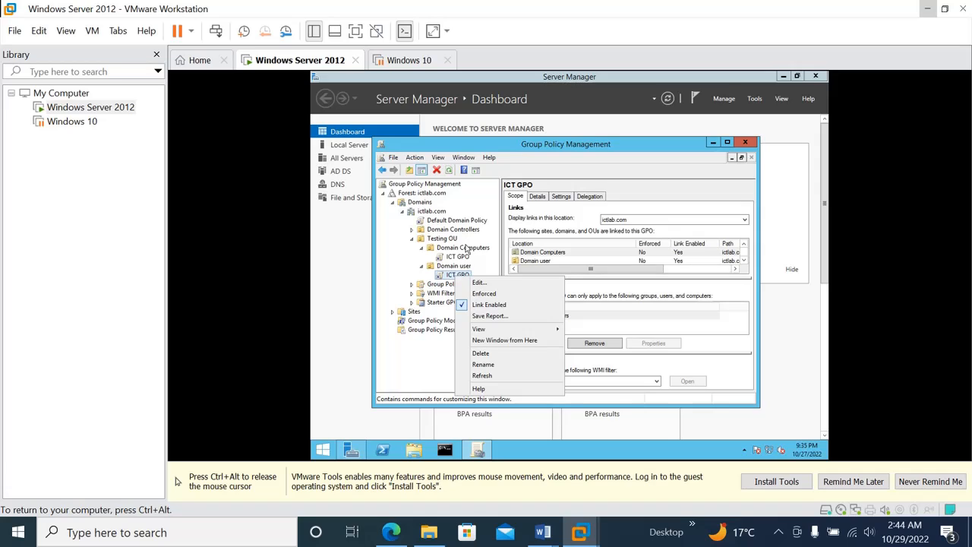
{"action": "left_click", "coordinate": [497, 367]}
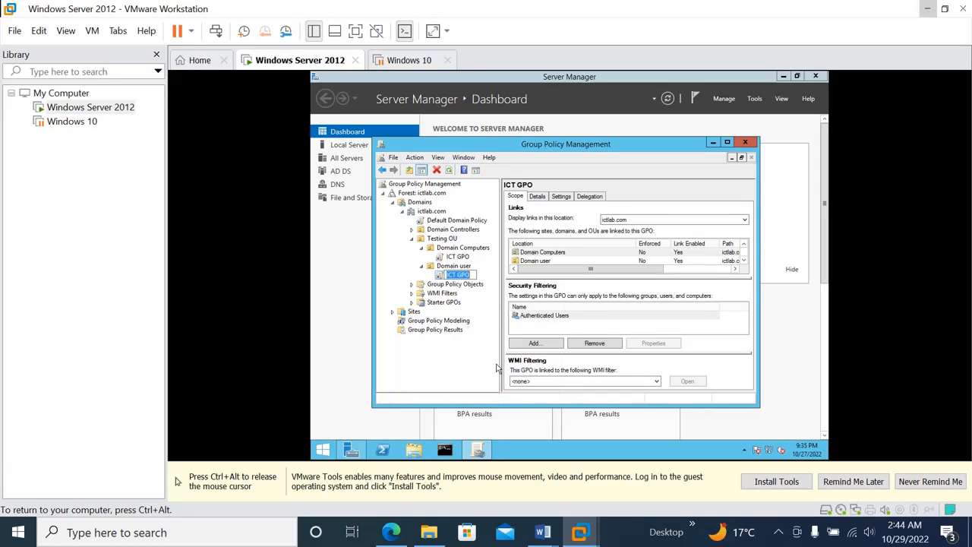
{"action": "key", "text": "Right"}
{"action": "type", "text": "3"}
{"action": "key", "text": "Return"}
Step: Expand Group Policy Objects and refresh the ICT GPO 3 link, acknowledging the warning
{"action": "left_click", "coordinate": [411, 284]}
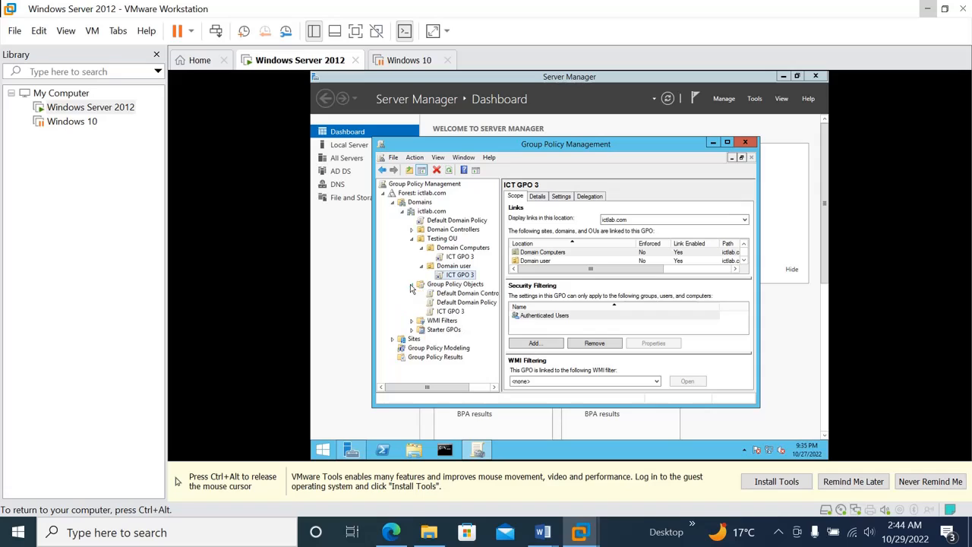
{"action": "right_click", "coordinate": [457, 279]}
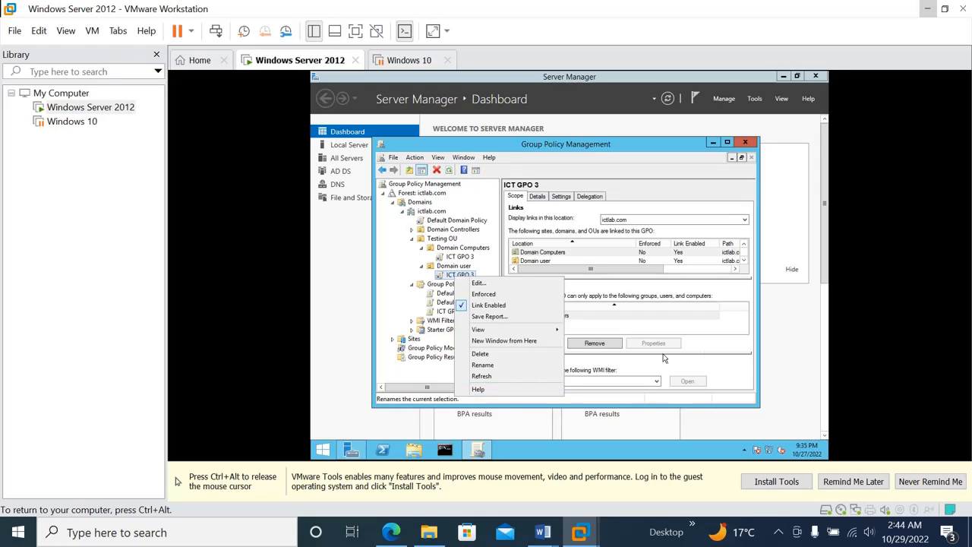
{"action": "left_click", "coordinate": [490, 378]}
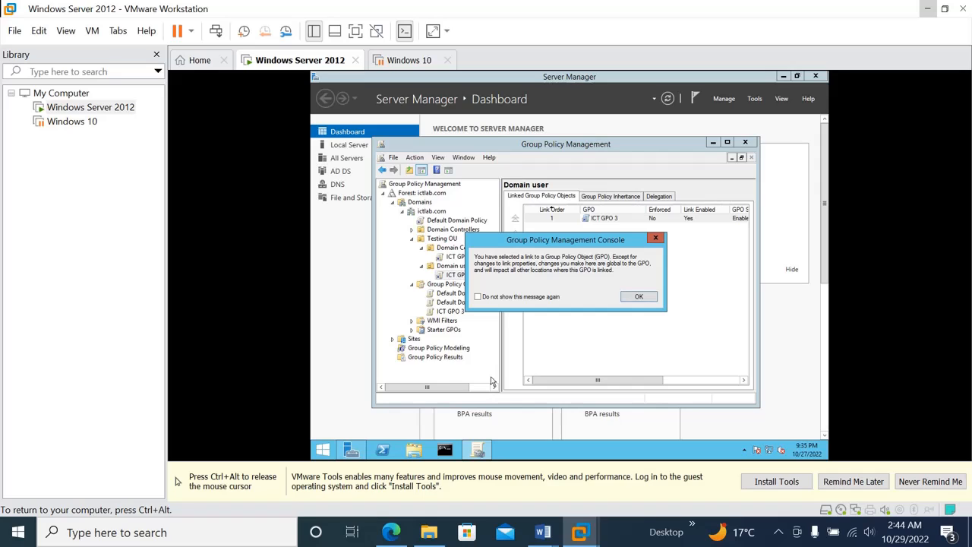
{"action": "left_click", "coordinate": [645, 297]}
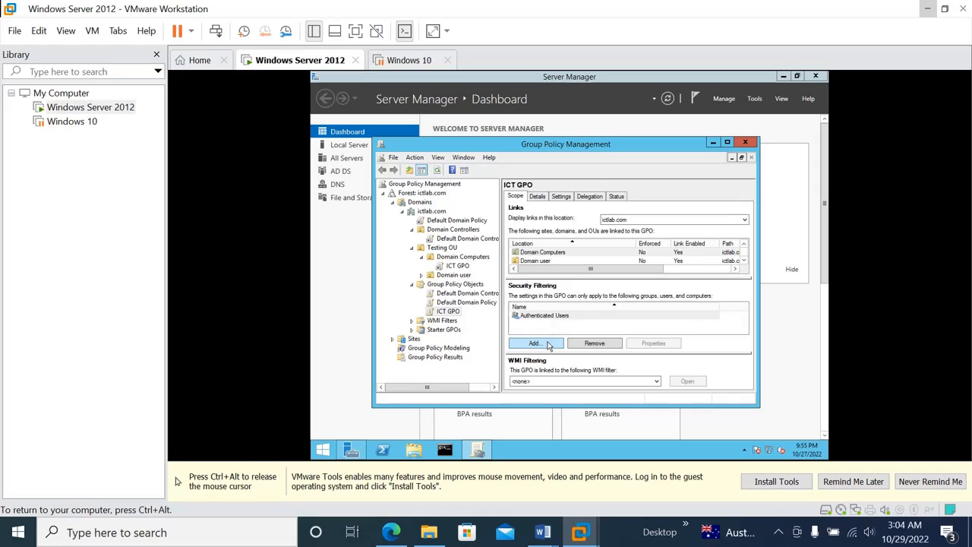
Step: Add the Administrators group to ICT GPO's security filtering and remove Authenticated Users
{"action": "left_click", "coordinate": [548, 344]}
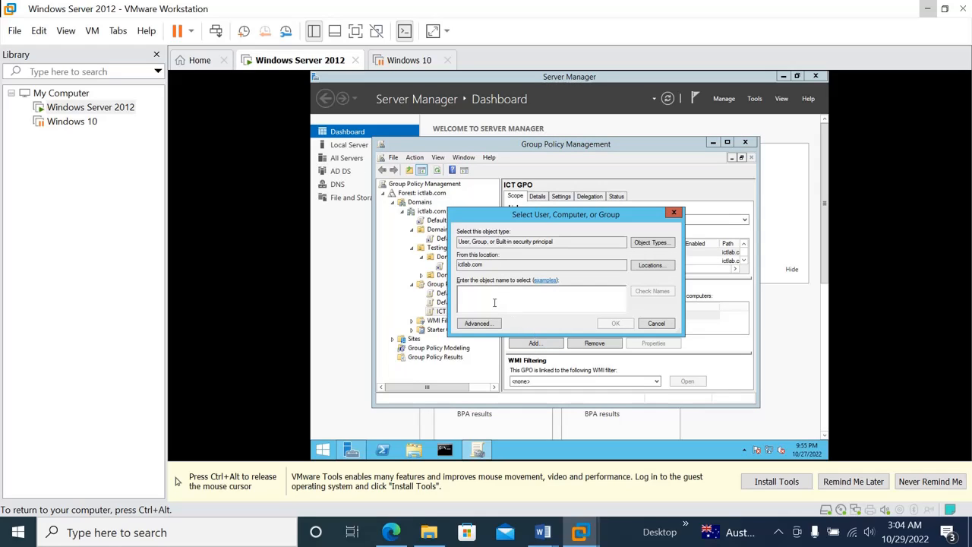
{"action": "type", "text": "a"}
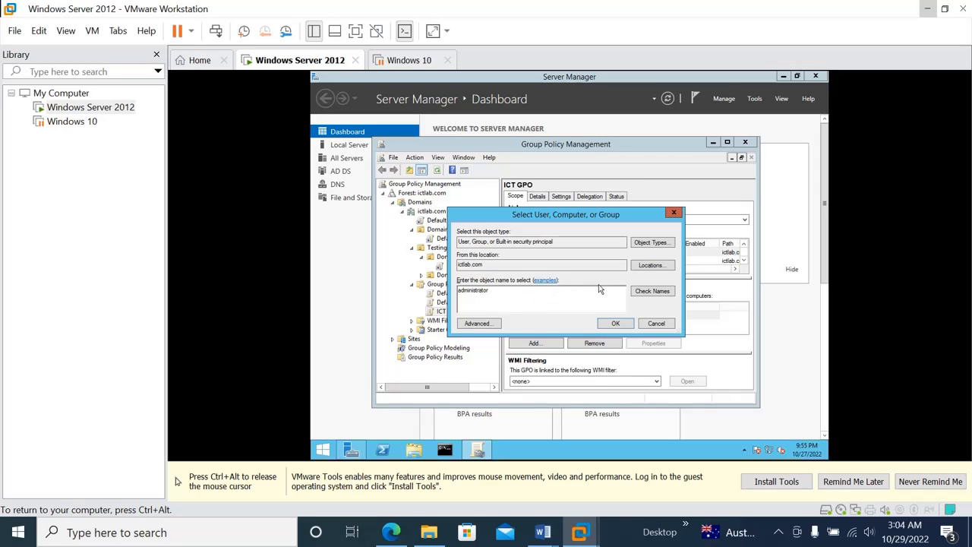
{"action": "type", "text": "dministrator"}
{"action": "left_click", "coordinate": [644, 294]}
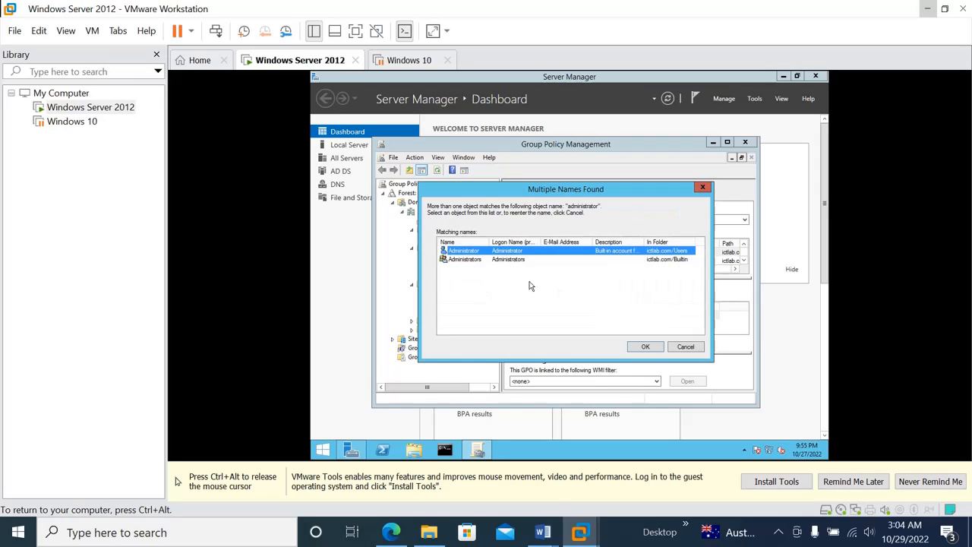
{"action": "left_click", "coordinate": [503, 260]}
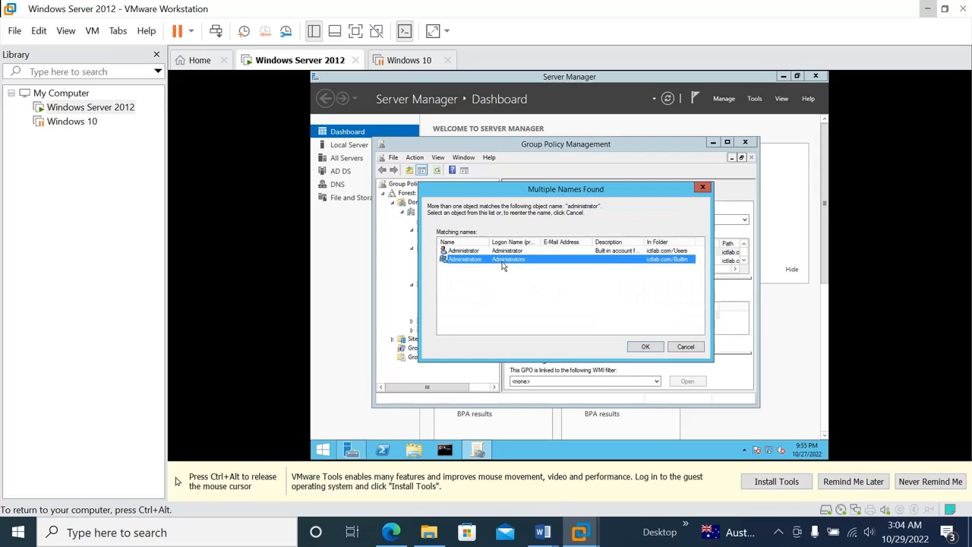
{"action": "left_click", "coordinate": [646, 347]}
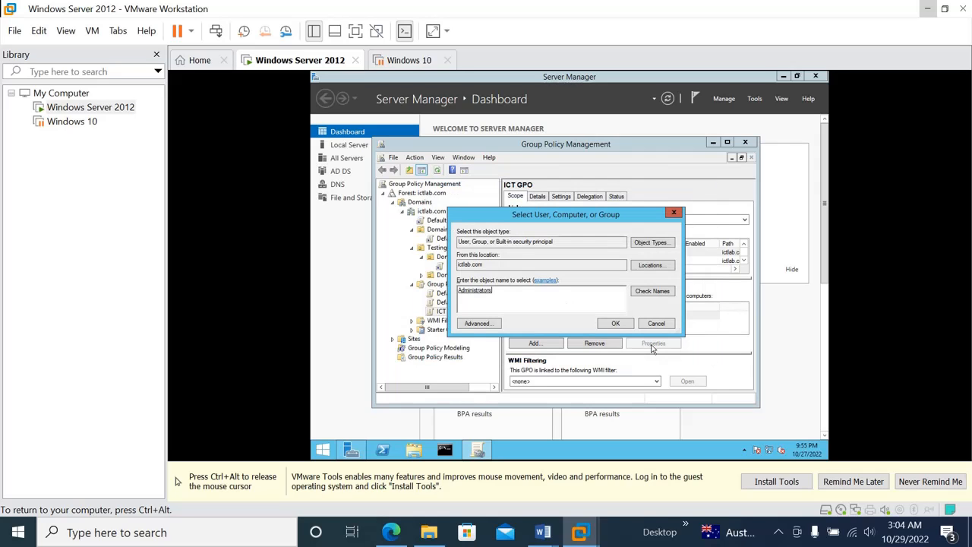
{"action": "left_click", "coordinate": [615, 323]}
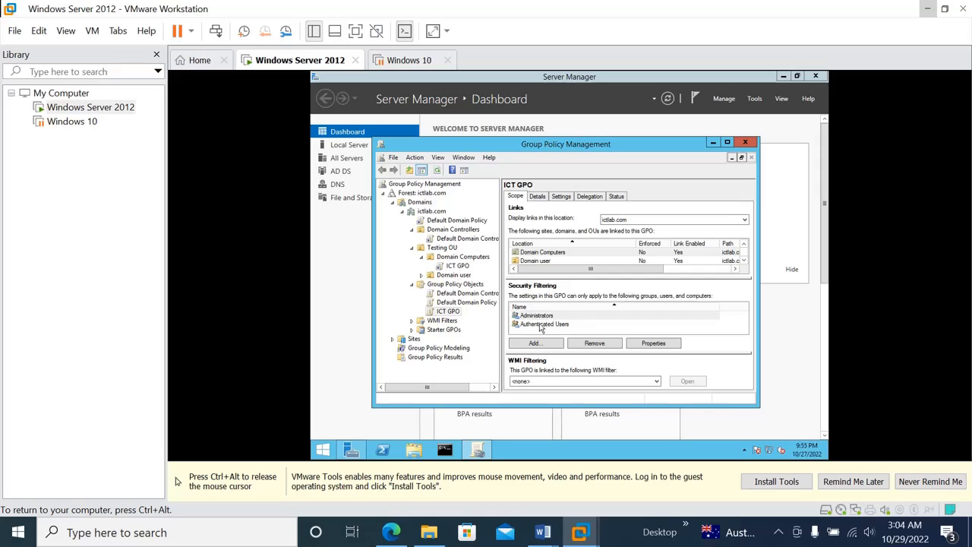
{"action": "left_click", "coordinate": [539, 327]}
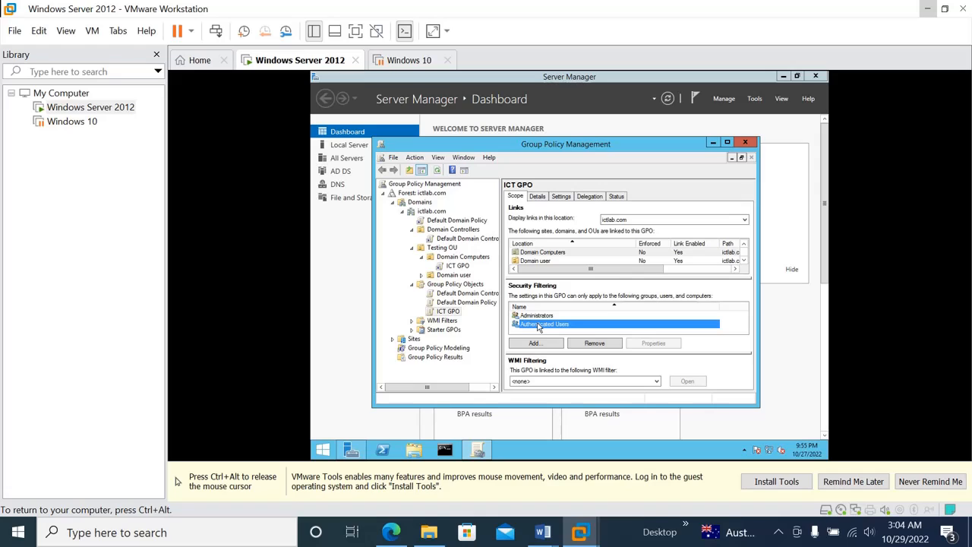
{"action": "left_click", "coordinate": [590, 344]}
{"action": "left_click", "coordinate": [579, 303]}
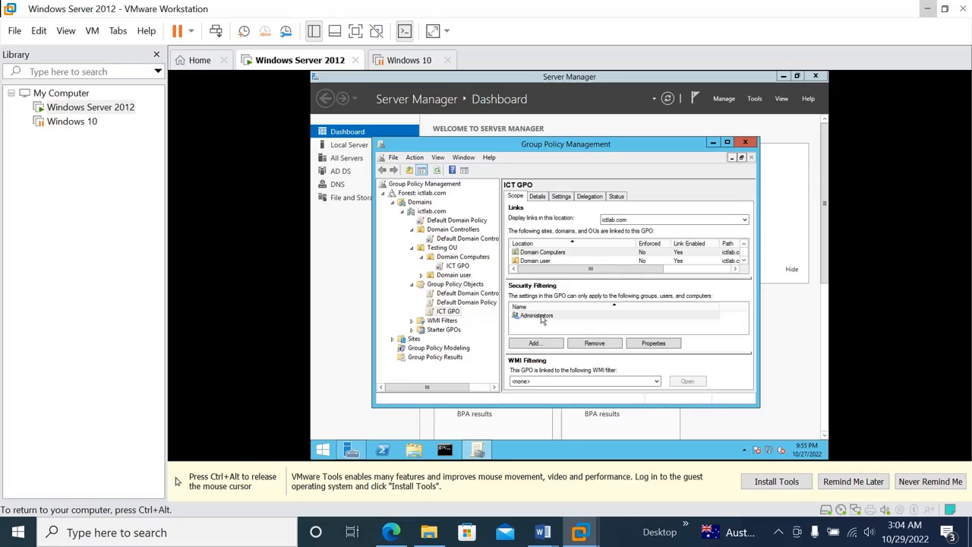
{"action": "left_click", "coordinate": [551, 317]}
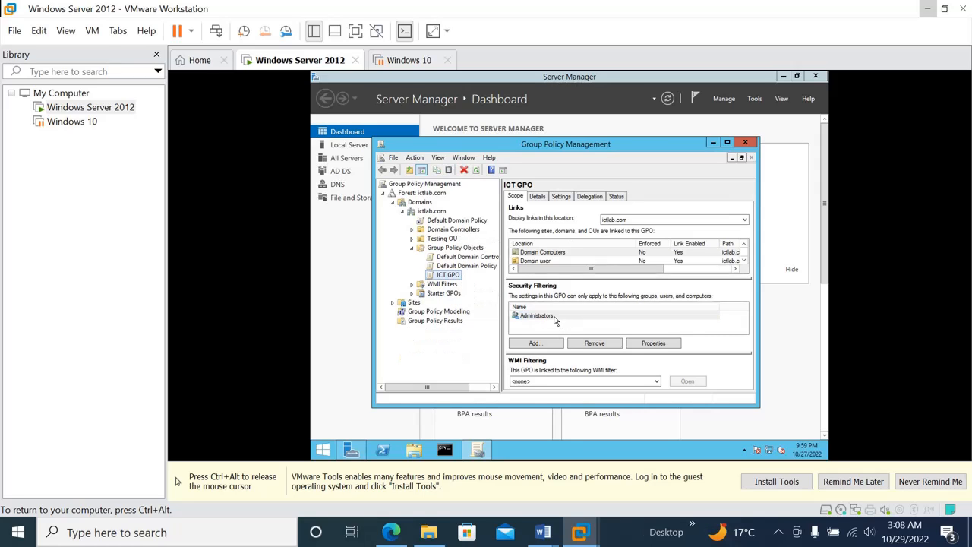
{"action": "double_click", "coordinate": [553, 319]}
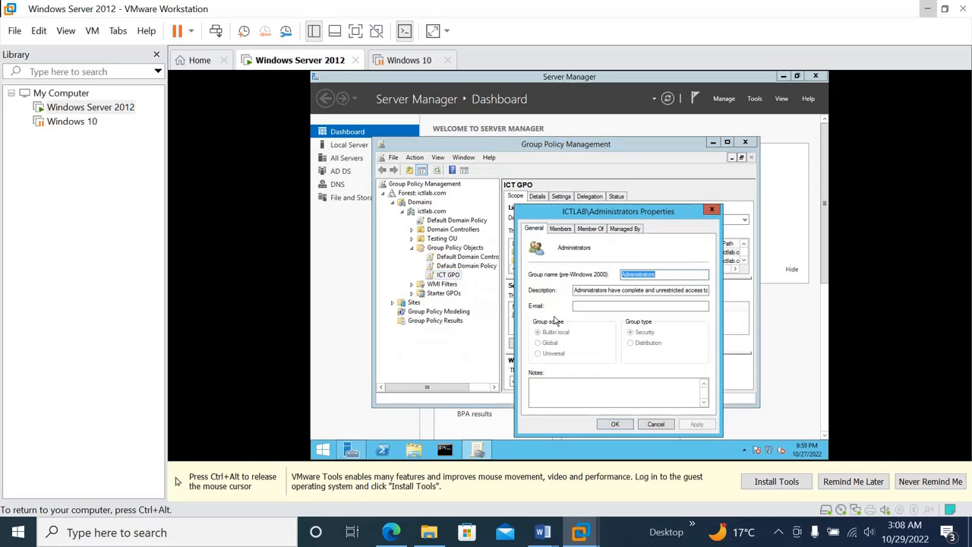
{"action": "left_click", "coordinate": [561, 229]}
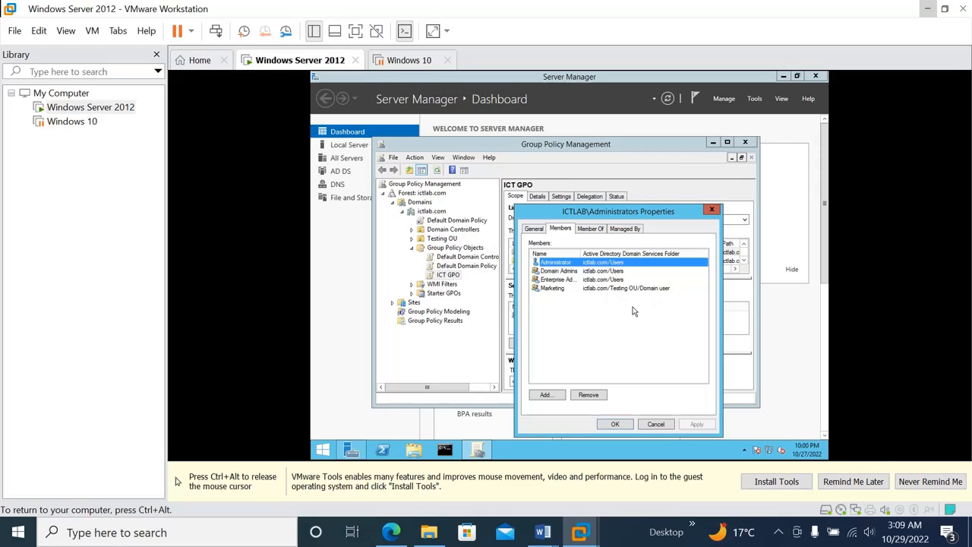
{"action": "left_click", "coordinate": [711, 211]}
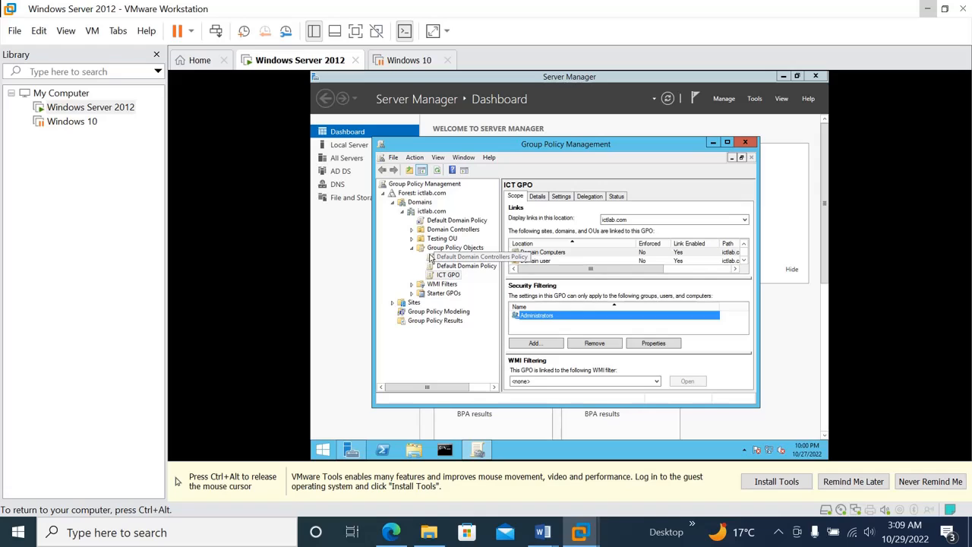
Step: Expand Testing OU and Domain Computers to reveal the ICT GPO link, then select ICT GPO
{"action": "left_click", "coordinate": [412, 239]}
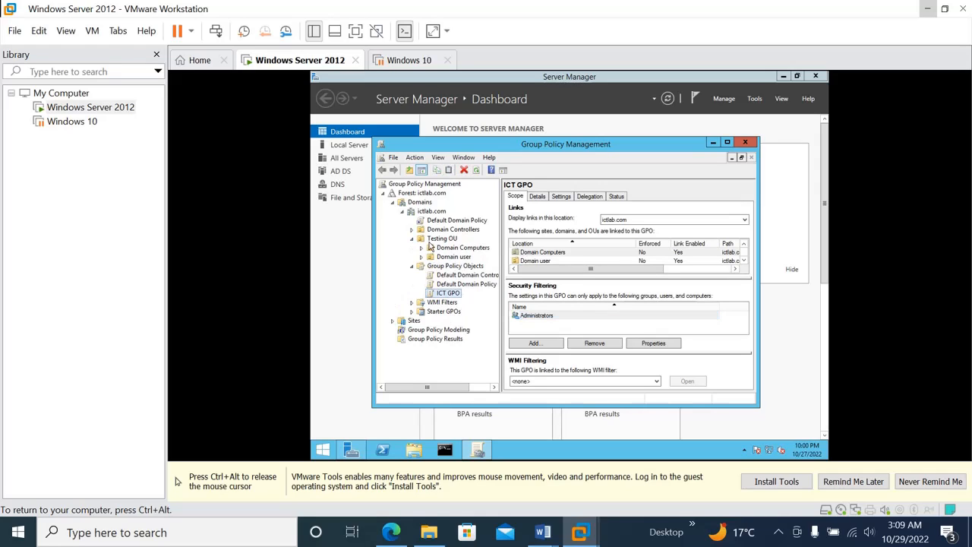
{"action": "left_click", "coordinate": [431, 249]}
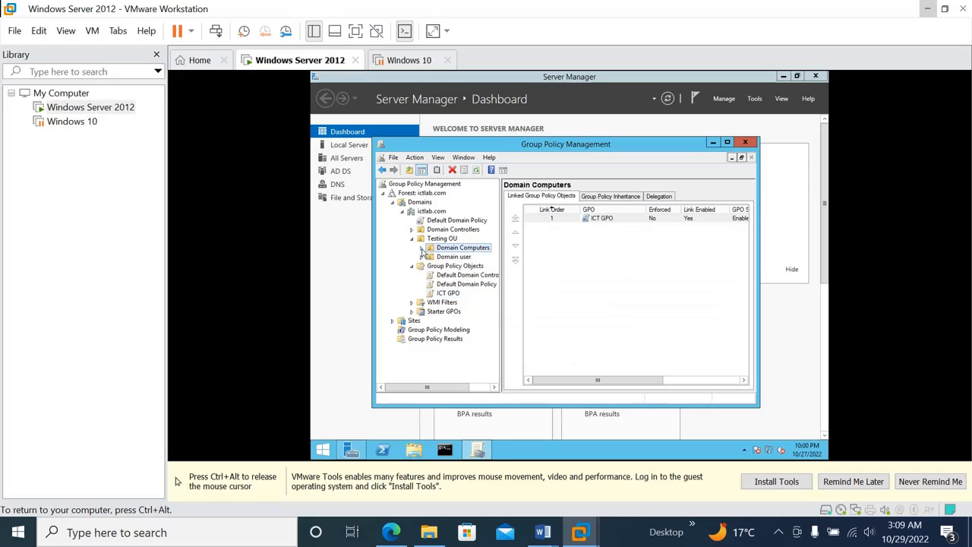
{"action": "left_click", "coordinate": [422, 249]}
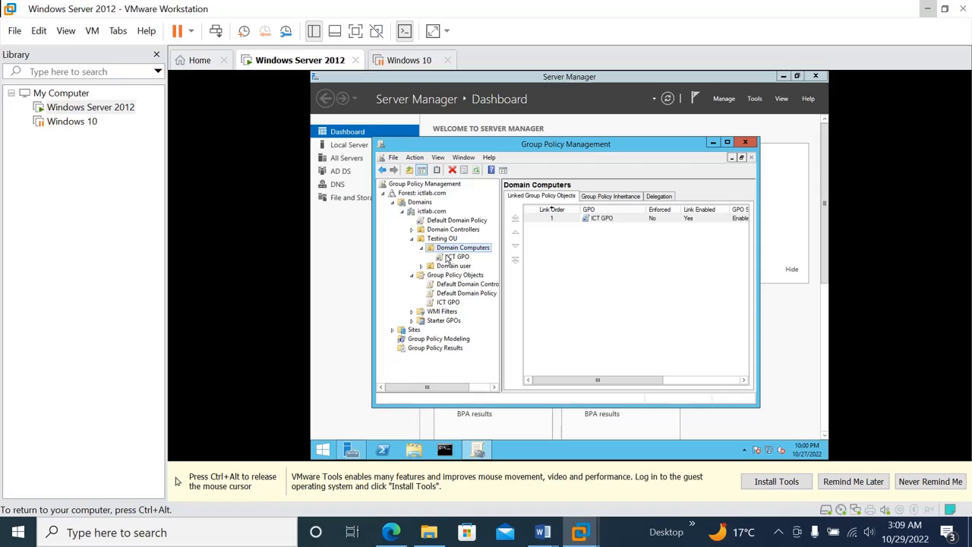
{"action": "left_click", "coordinate": [449, 302]}
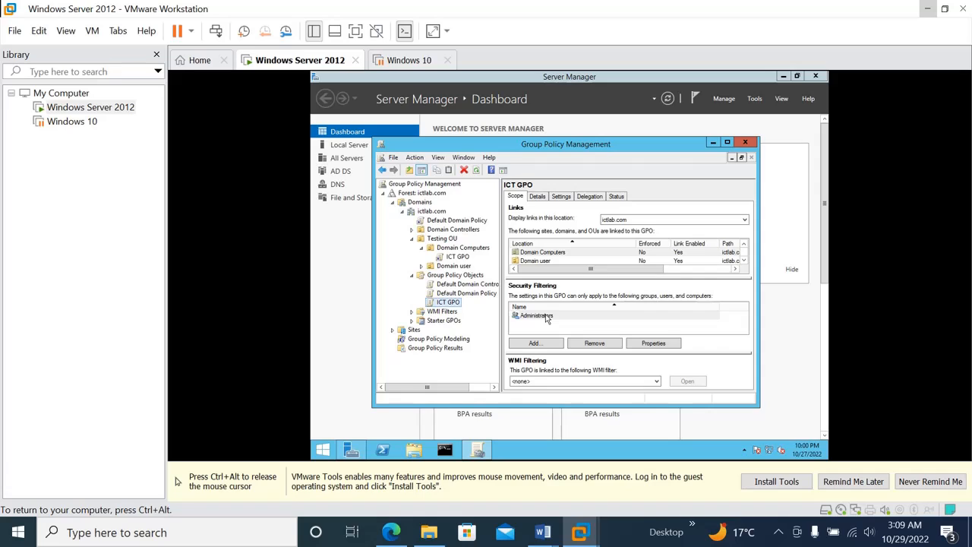
{"action": "left_click", "coordinate": [455, 304]}
Step: Set ICT GPO's status to 'User configuration settings disabled' and check its Settings report
{"action": "left_click", "coordinate": [745, 143]}
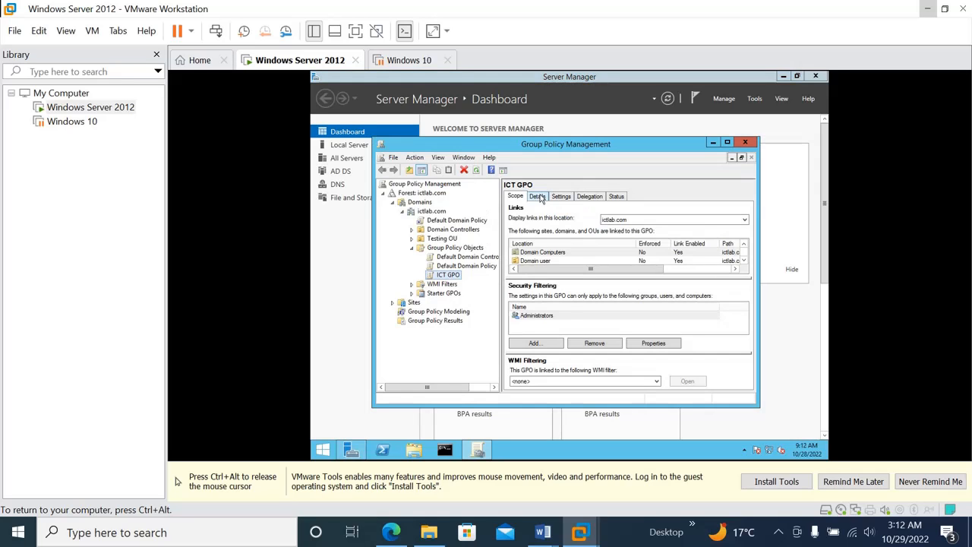
{"action": "left_click", "coordinate": [538, 196]}
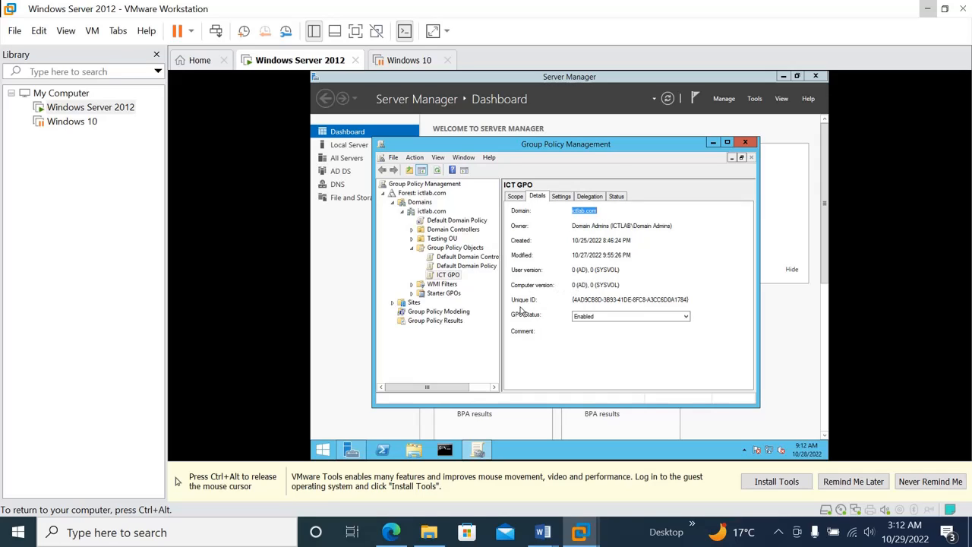
{"action": "left_click", "coordinate": [620, 317]}
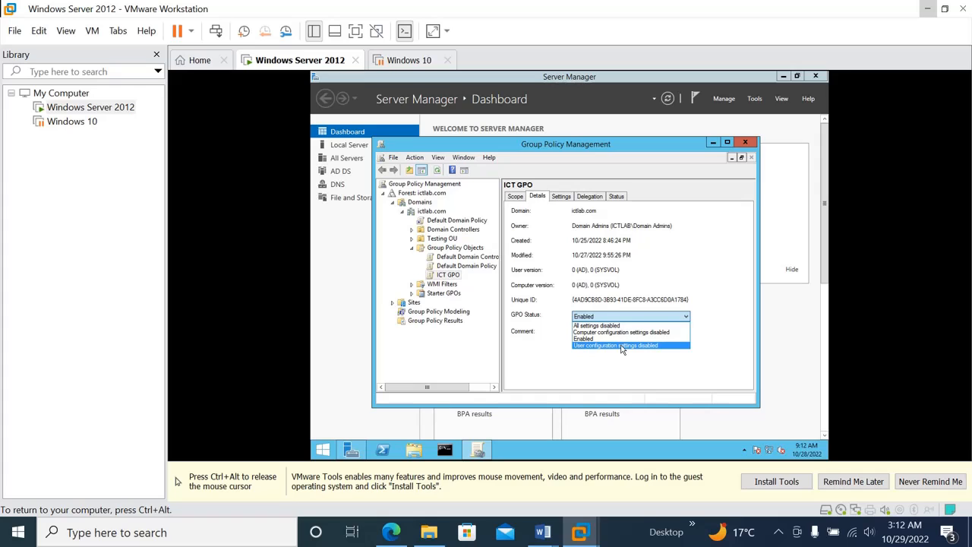
{"action": "left_click", "coordinate": [621, 346]}
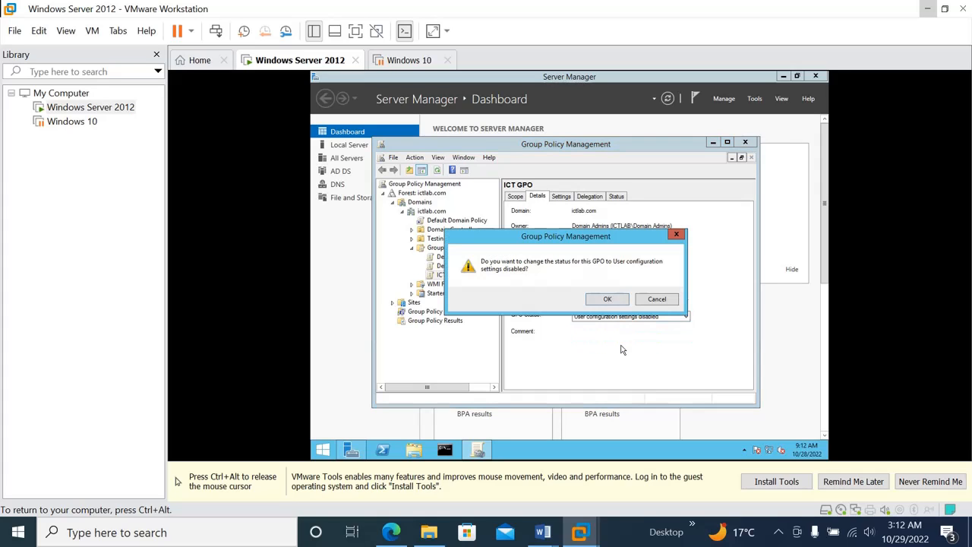
{"action": "left_click", "coordinate": [607, 299]}
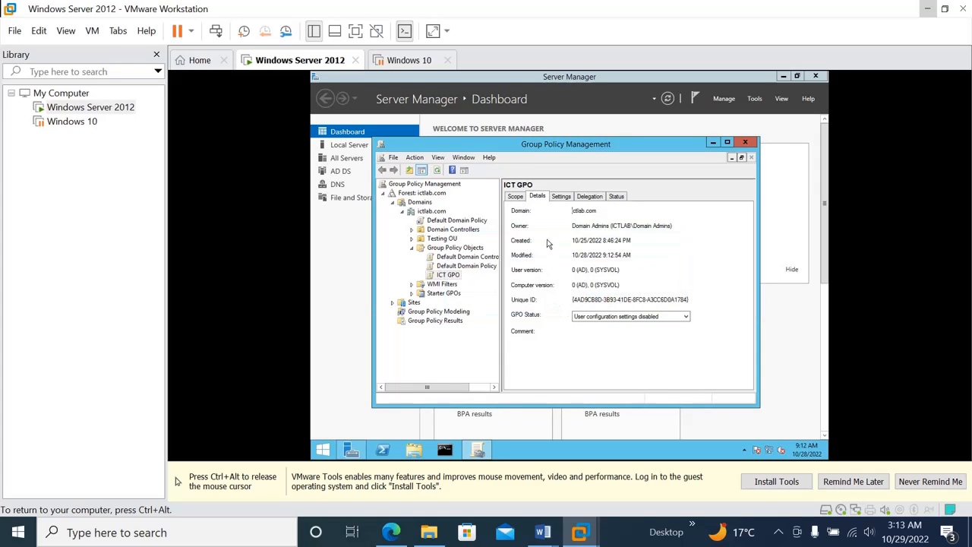
{"action": "left_click", "coordinate": [561, 196]}
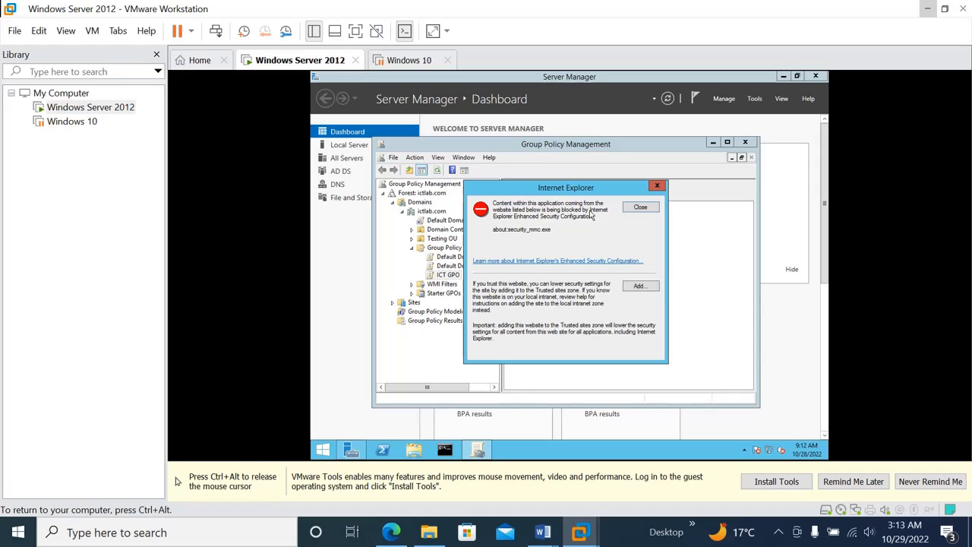
{"action": "left_click", "coordinate": [658, 187]}
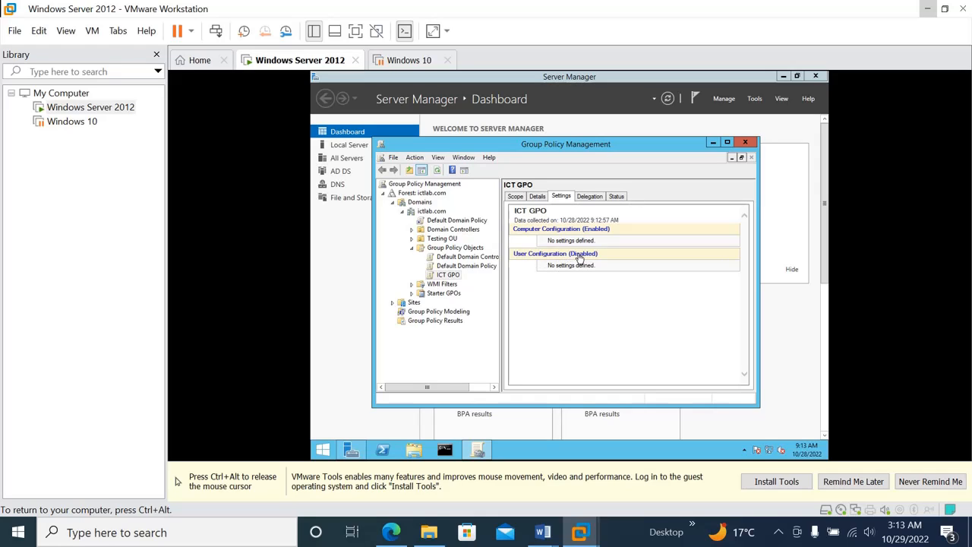
Step: Set ICT GPO's status back to Enabled and open its Settings report
{"action": "left_click", "coordinate": [536, 197]}
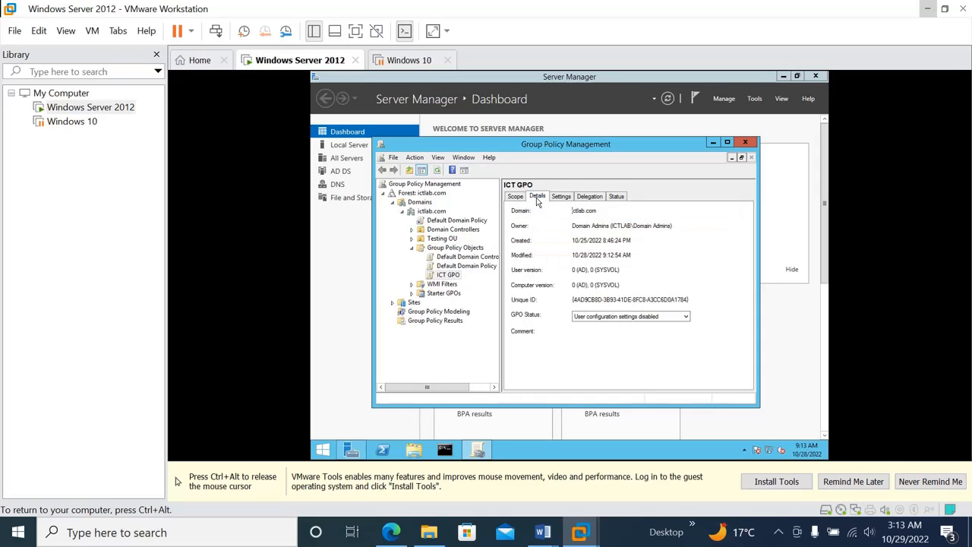
{"action": "left_click", "coordinate": [658, 318]}
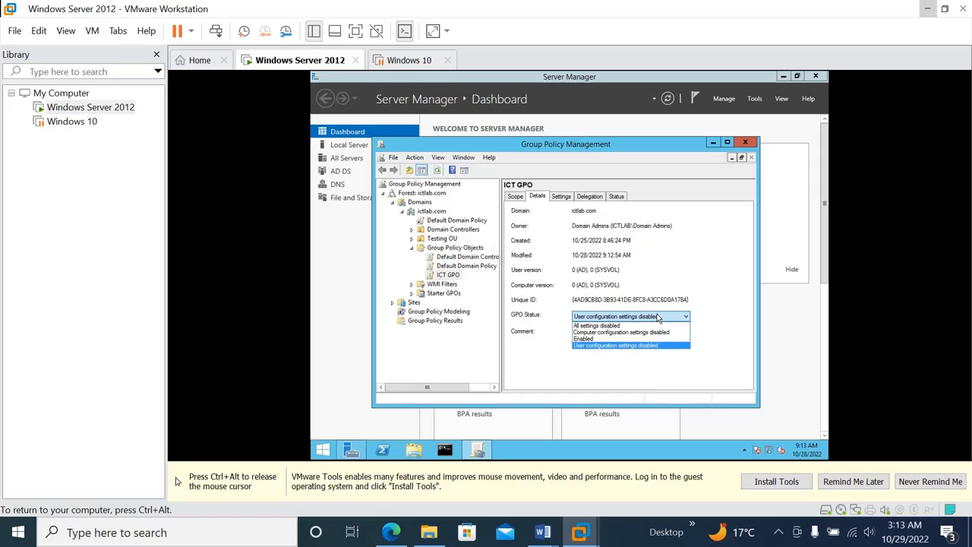
{"action": "left_click", "coordinate": [603, 341]}
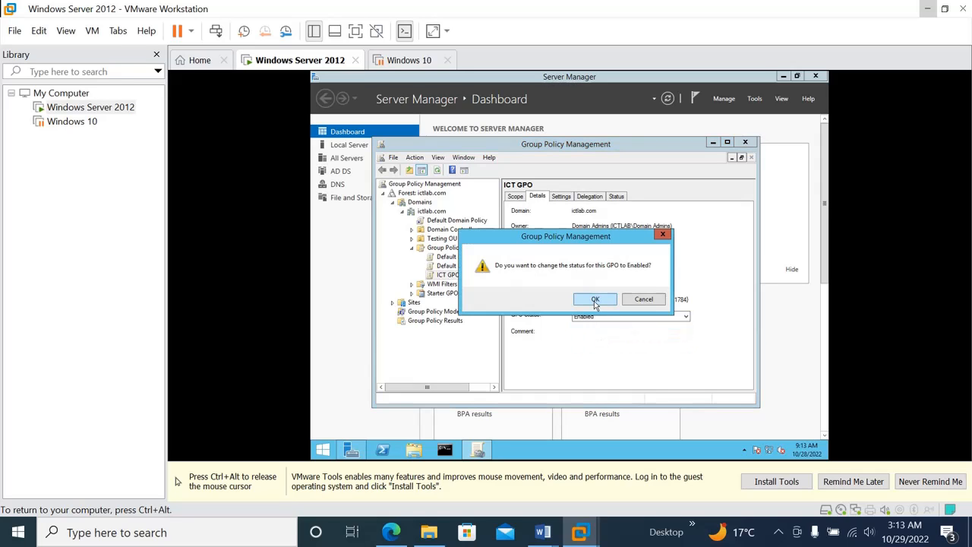
{"action": "left_click", "coordinate": [594, 301]}
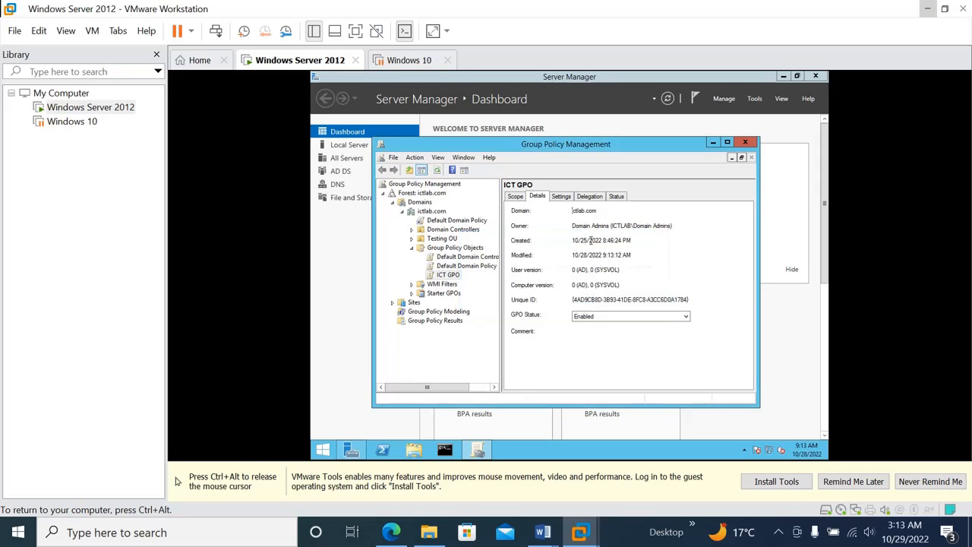
{"action": "left_click", "coordinate": [560, 196]}
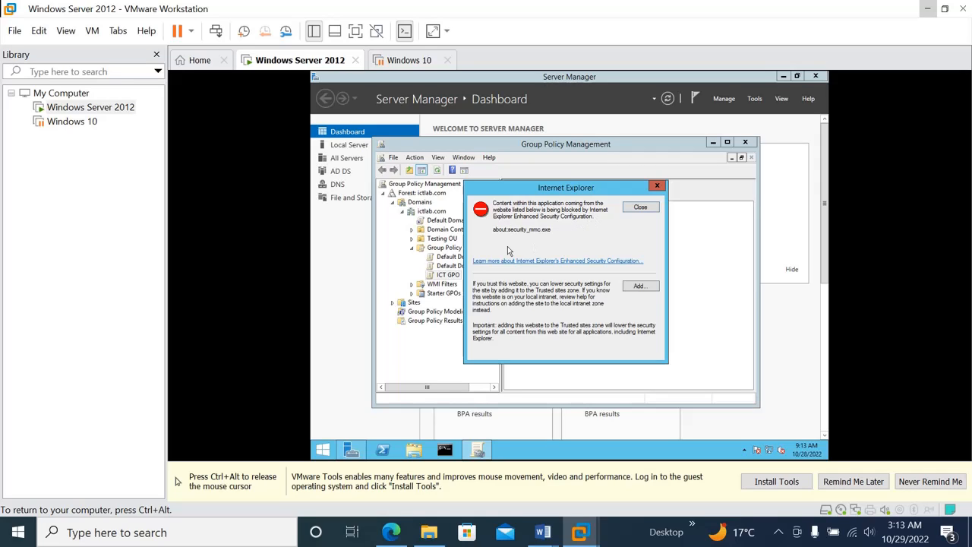
Step: Add about:security_mmc.exe to Internet Explorer's Trusted sites so the report displays
{"action": "left_click", "coordinate": [636, 286]}
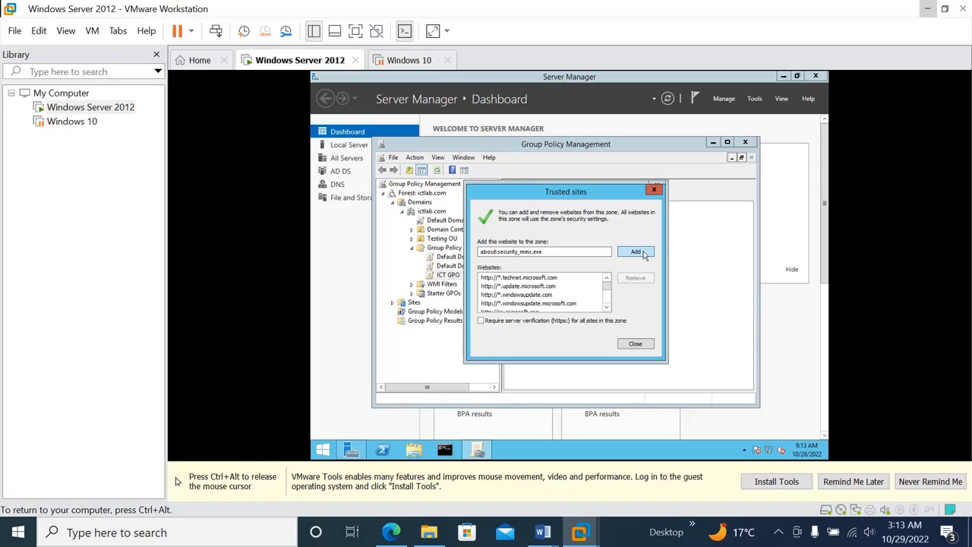
{"action": "left_click", "coordinate": [637, 252]}
{"action": "left_click", "coordinate": [638, 344]}
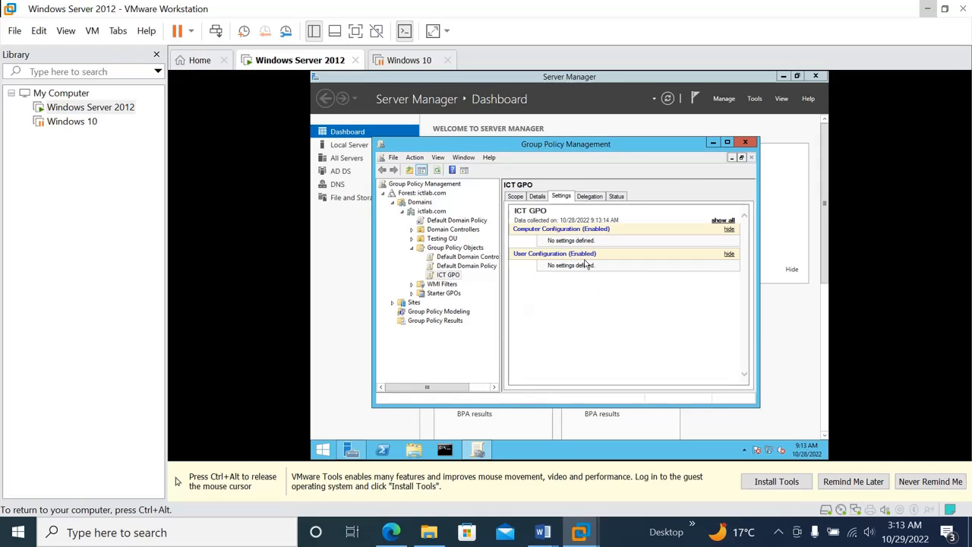
Step: Confirm the GPO status remains Enabled and view the settings report again
{"action": "left_click", "coordinate": [541, 199]}
{"action": "left_click", "coordinate": [618, 319]}
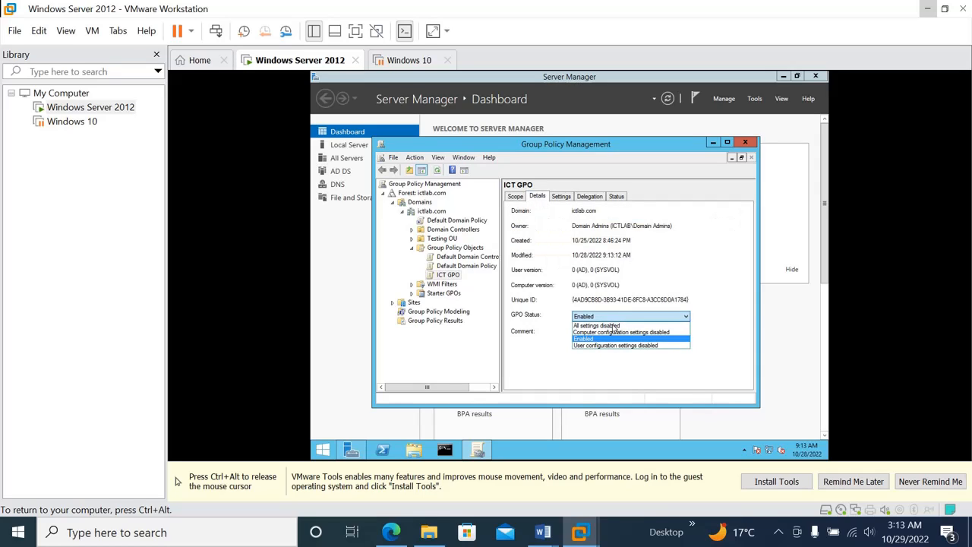
{"action": "left_click", "coordinate": [598, 342]}
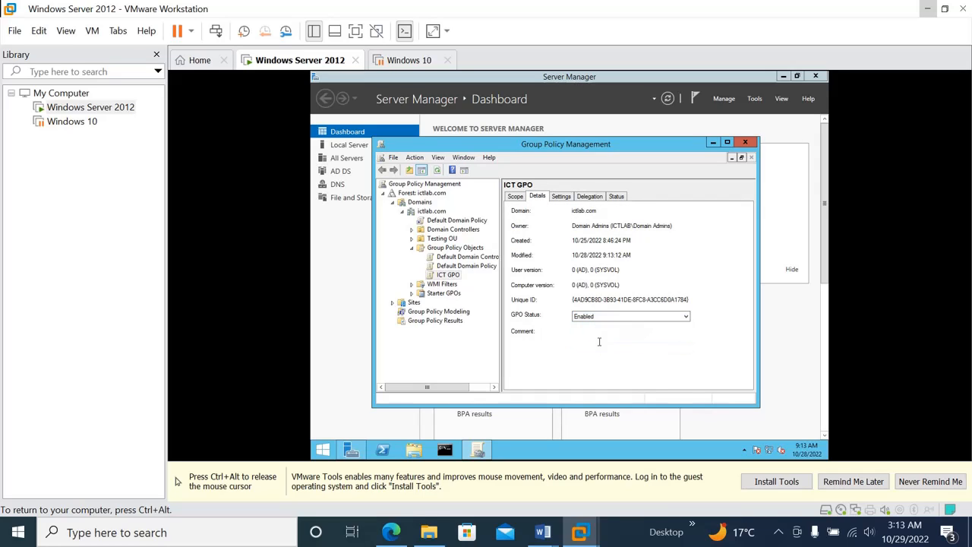
{"action": "left_click", "coordinate": [566, 198]}
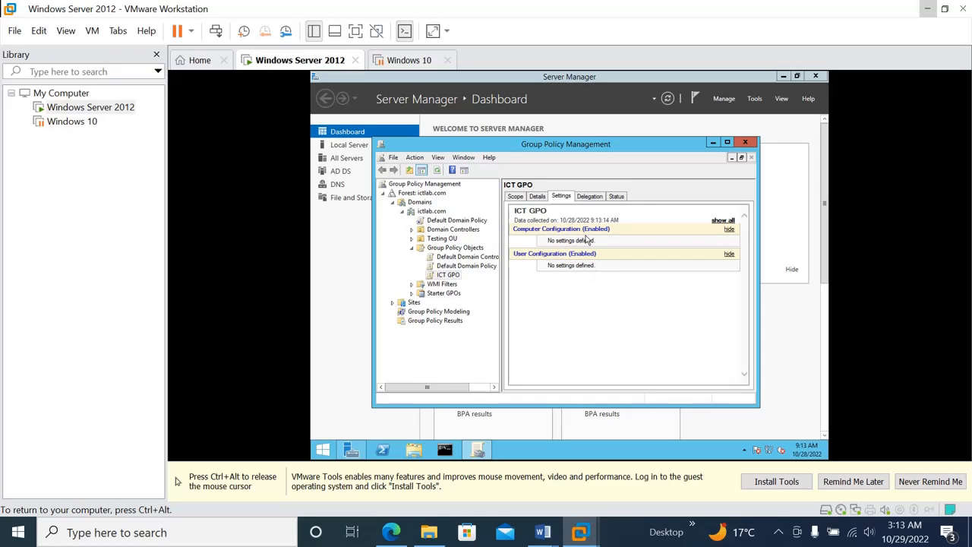
Step: Add the Marketing group to ICT GPO's Delegation list
{"action": "left_click", "coordinate": [597, 197]}
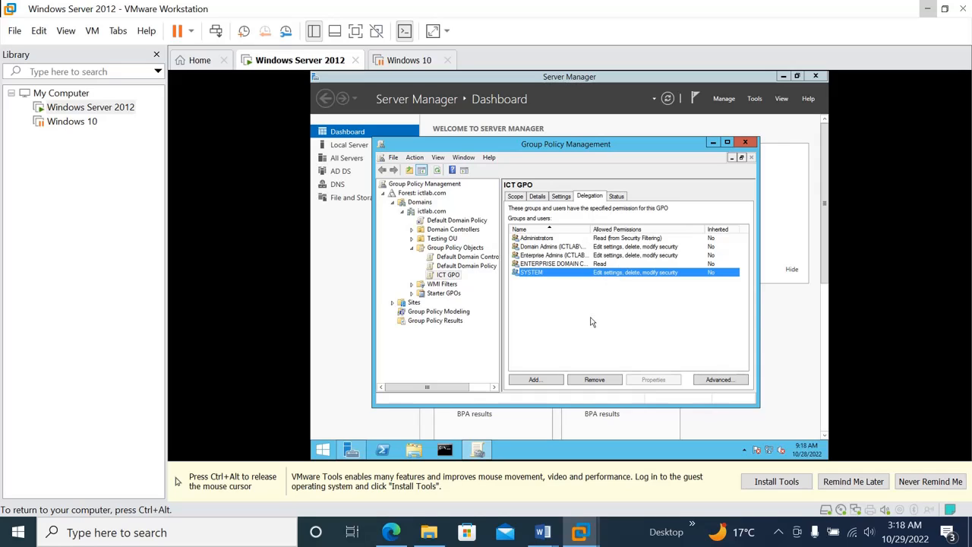
{"action": "left_click", "coordinate": [535, 380]}
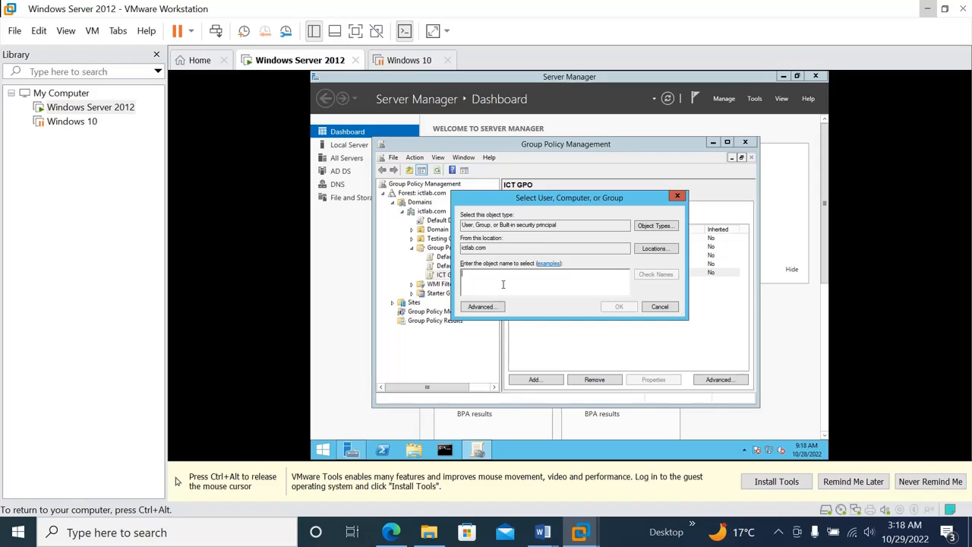
{"action": "type", "text": "mar"}
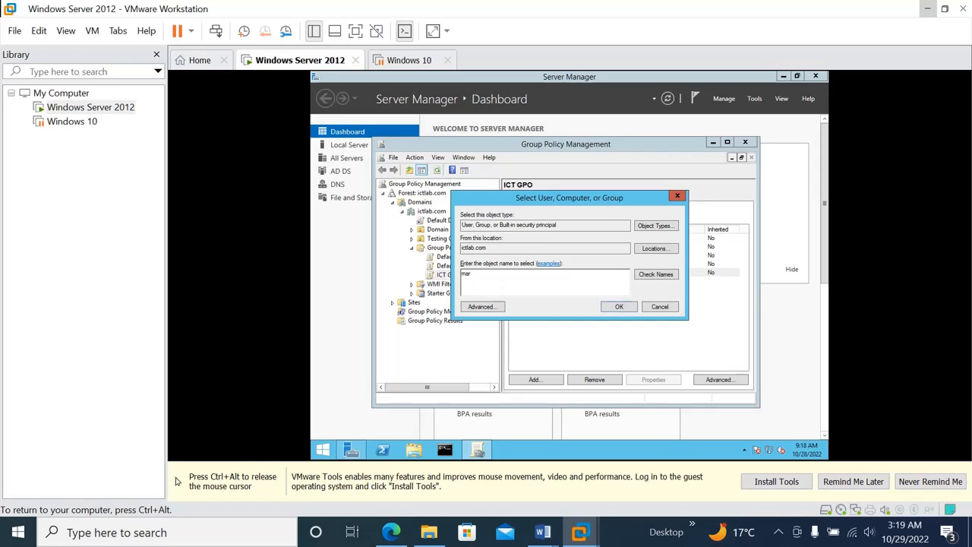
{"action": "type", "text": "keting"}
{"action": "left_click", "coordinate": [666, 276]}
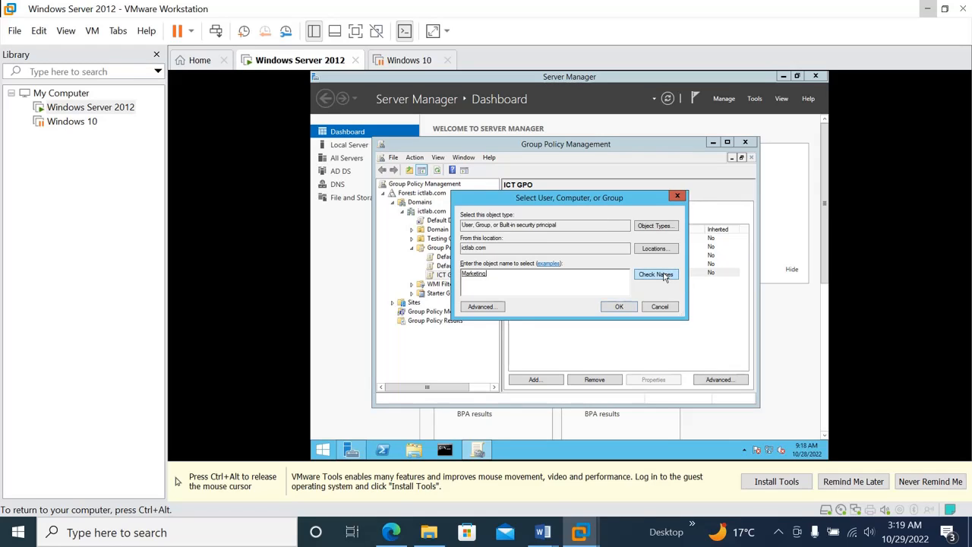
{"action": "left_click", "coordinate": [619, 306]}
Step: Grant the Marketing group Read permission on ICT GPO
{"action": "left_click", "coordinate": [487, 217]}
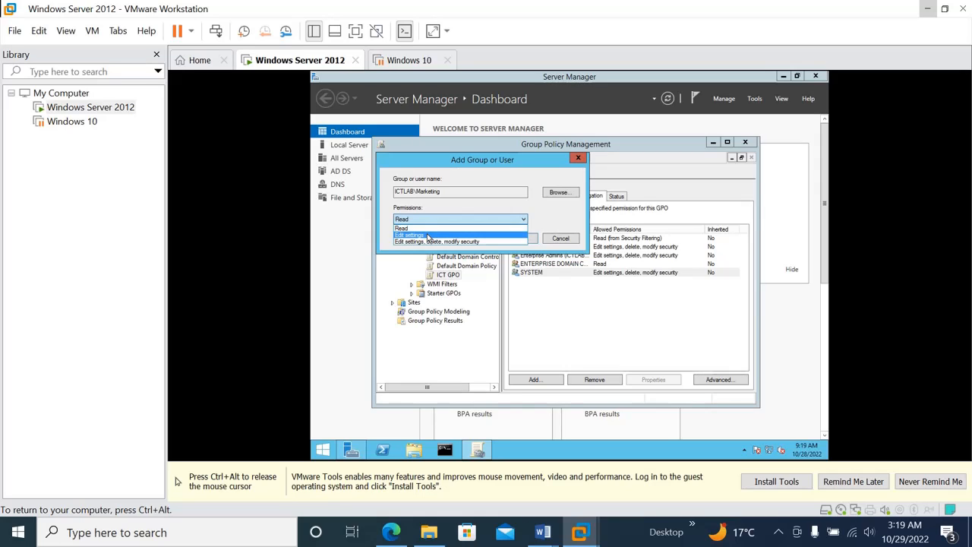
{"action": "left_click", "coordinate": [428, 237]}
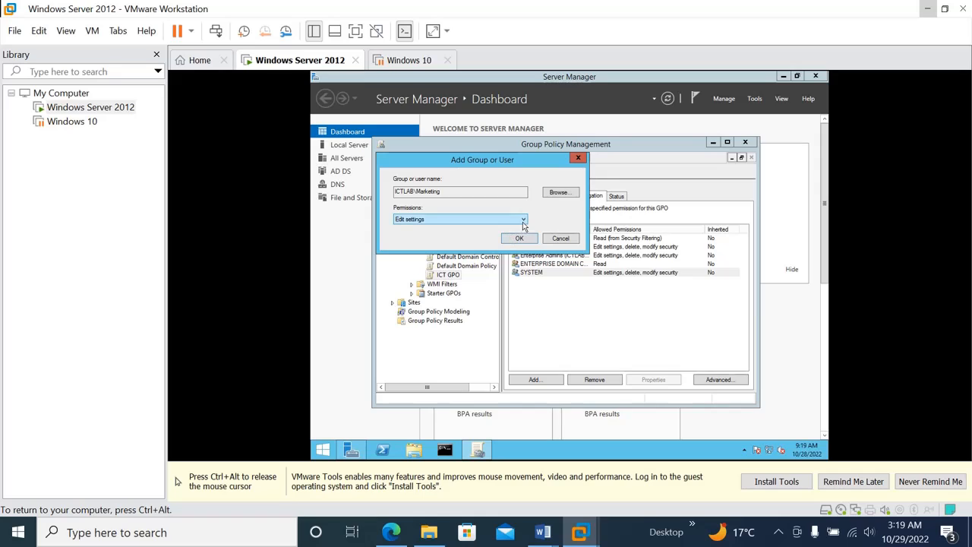
{"action": "left_click", "coordinate": [446, 219]}
{"action": "left_click", "coordinate": [441, 230]}
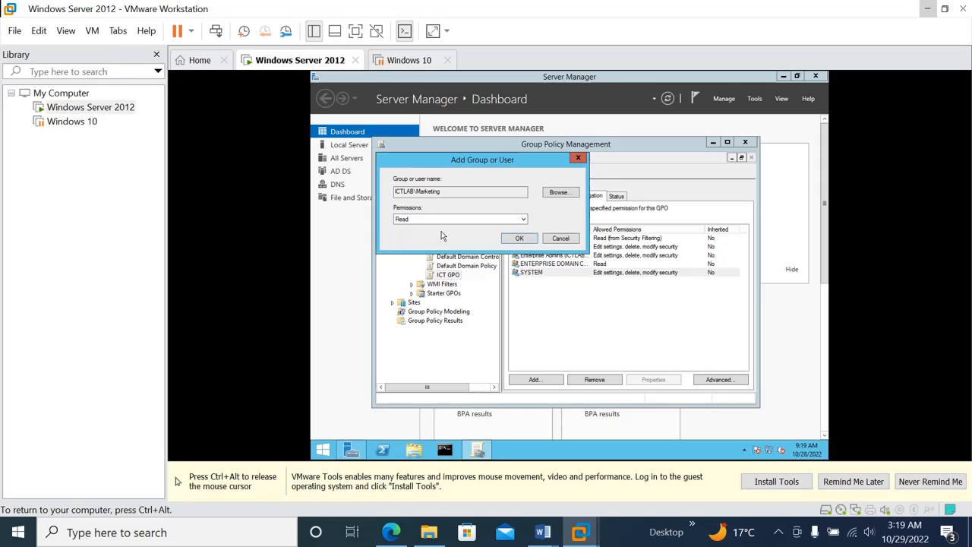
{"action": "left_click", "coordinate": [517, 239]}
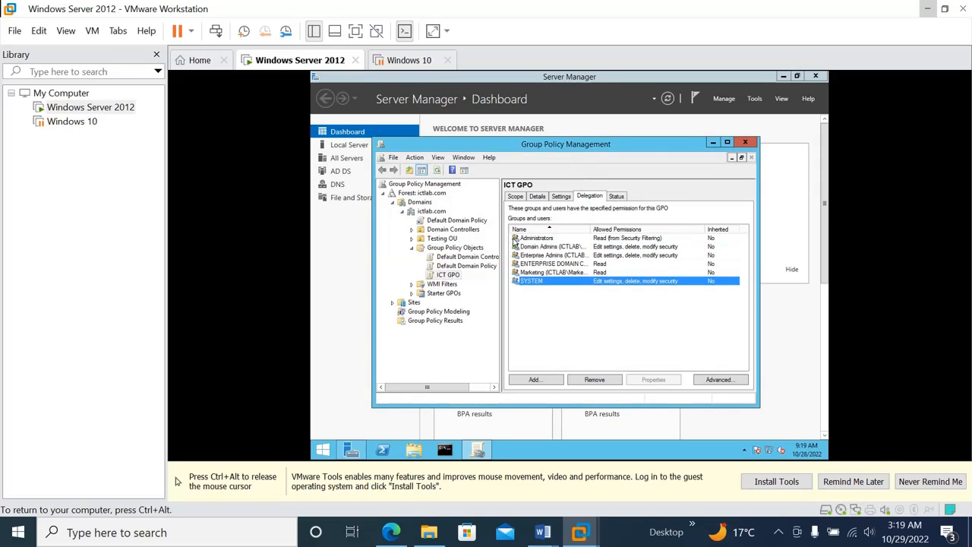
{"action": "left_click", "coordinate": [583, 321]}
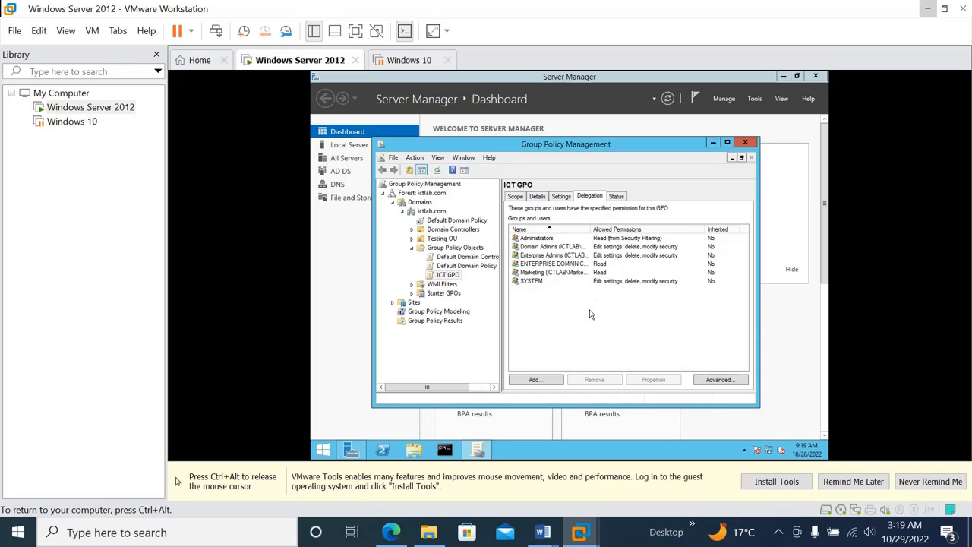
{"action": "left_click", "coordinate": [616, 197]}
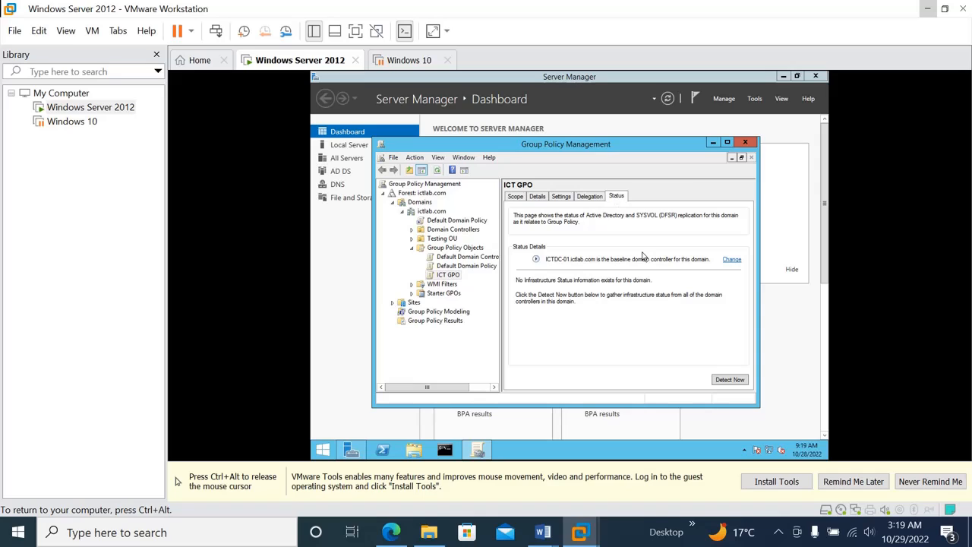
{"action": "key", "text": "ctrl+alt"}
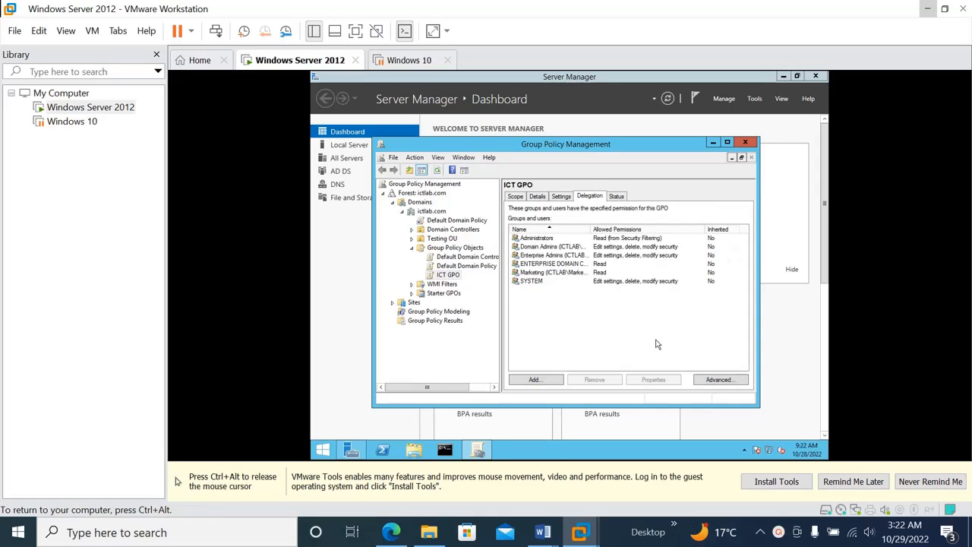
{"action": "left_click", "coordinate": [531, 273]}
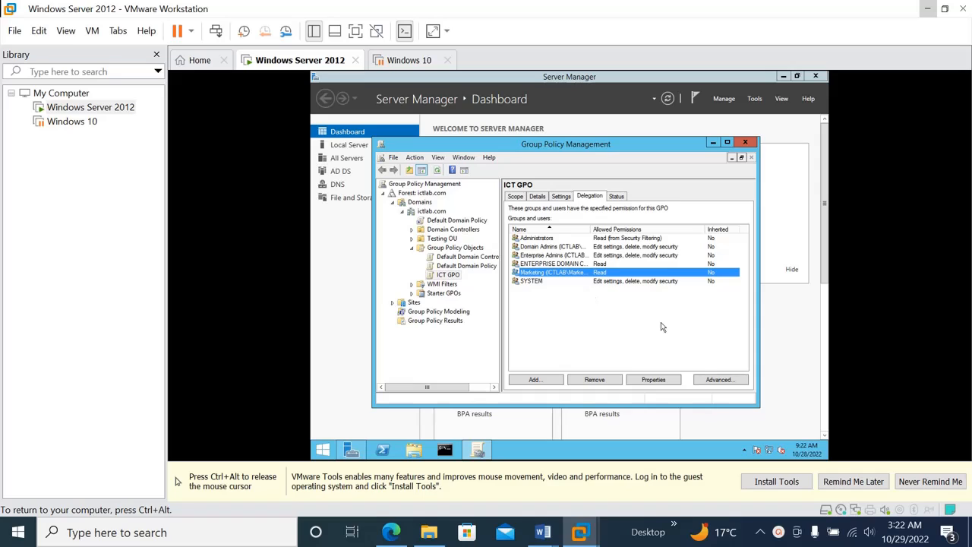
{"action": "left_click", "coordinate": [721, 382]}
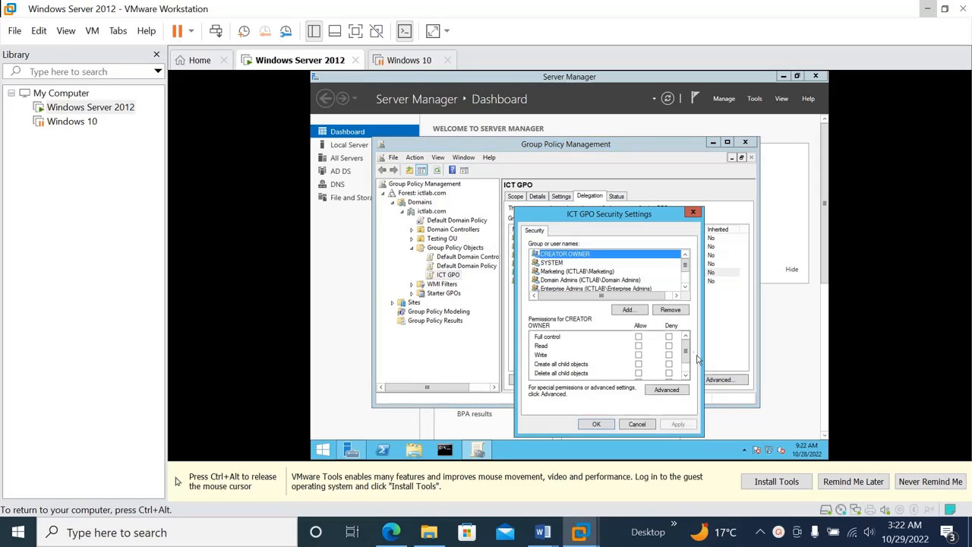
{"action": "mouse_move", "coordinate": [687, 352]}
{"action": "left_mouse_down"}
{"action": "mouse_move", "coordinate": [686, 365]}
{"action": "mouse_move", "coordinate": [686, 342]}
{"action": "left_mouse_up"}
{"action": "left_click", "coordinate": [604, 425]}
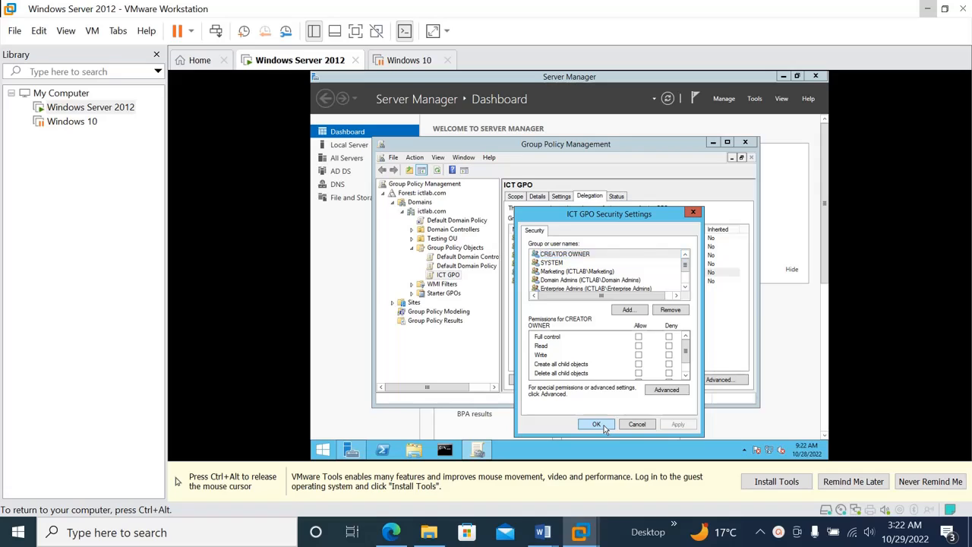
{"action": "left_click", "coordinate": [560, 313]}
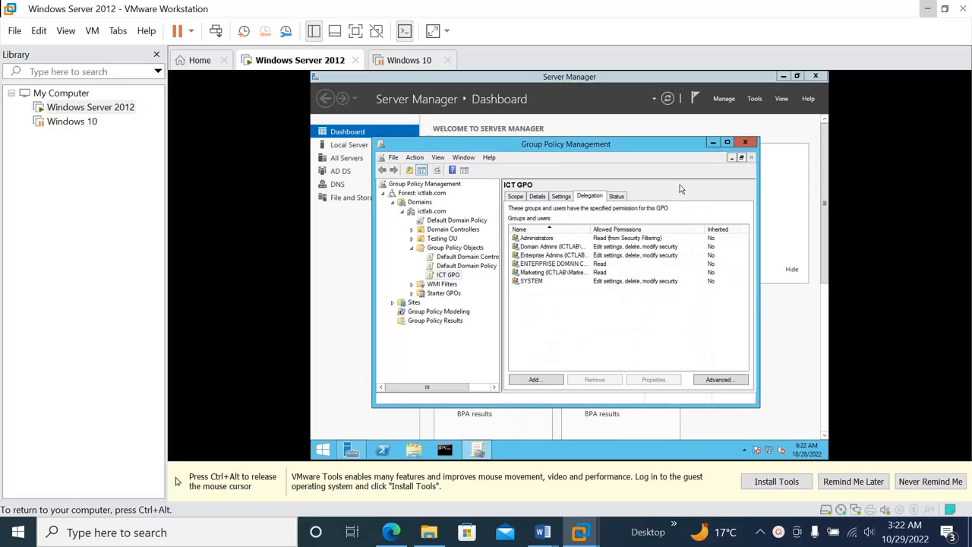